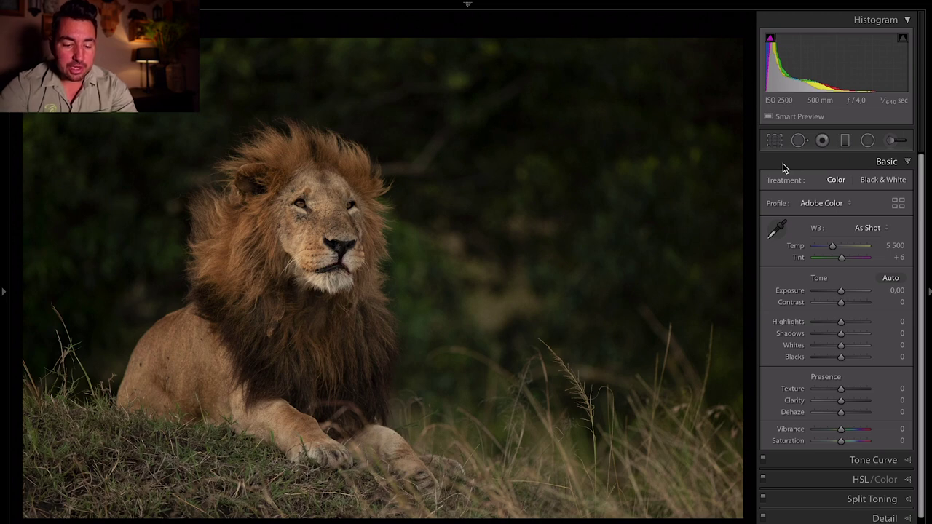
- Inspect the lion's face at 1:1, then switch the photo to Black & White treatment
key("XF86MonBrightnessUp")
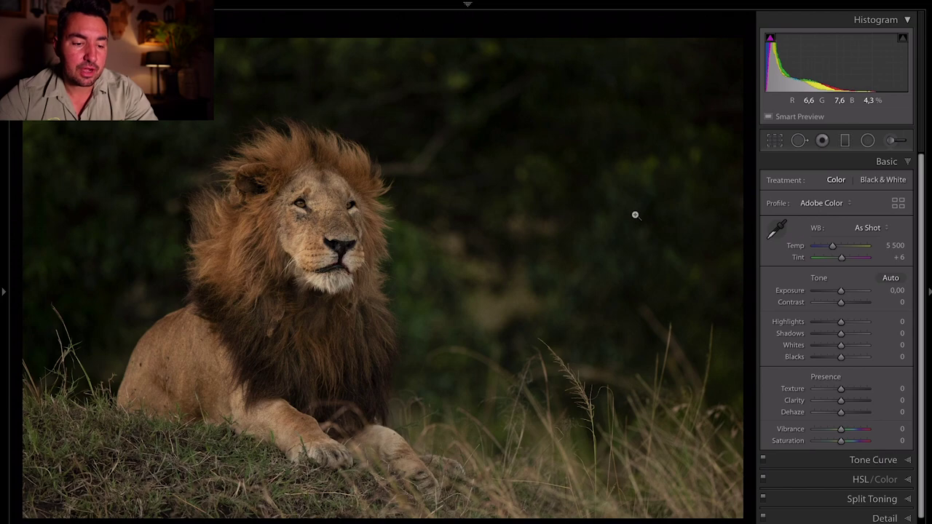
left_click(312, 244)
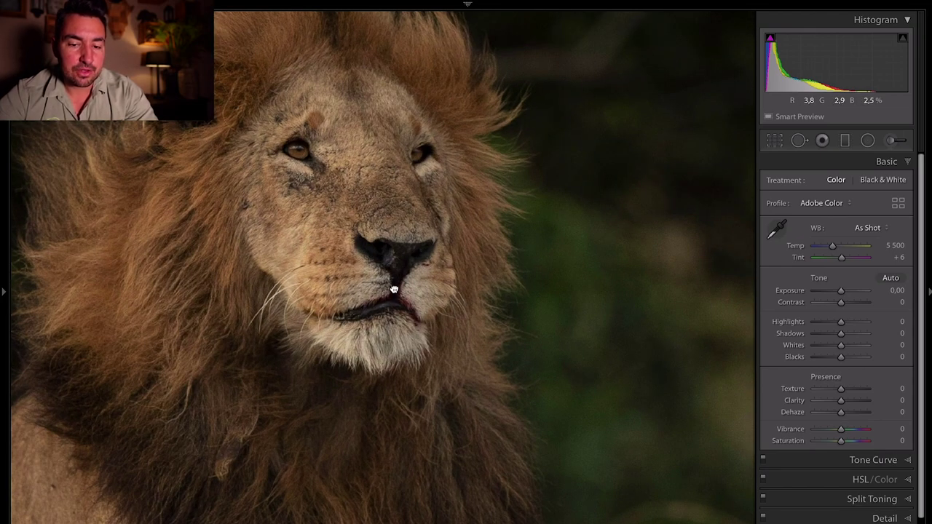
left_click(393, 290)
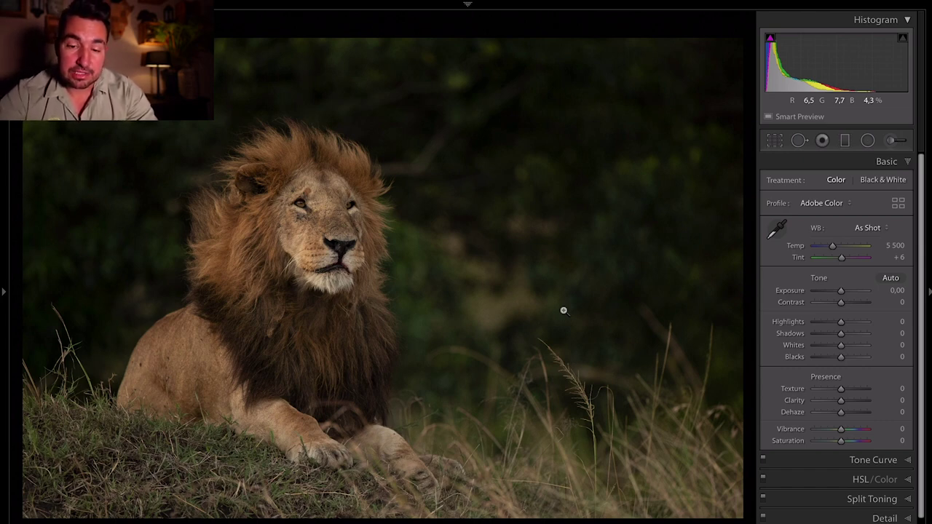
left_click(899, 183)
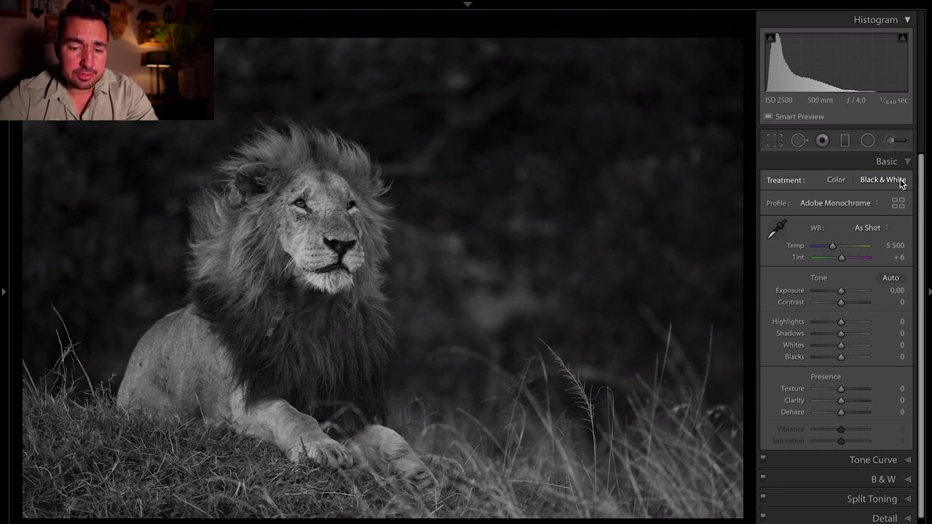
- Open the Crop & Straighten tool on the black-and-white lion photo
left_click(775, 141)
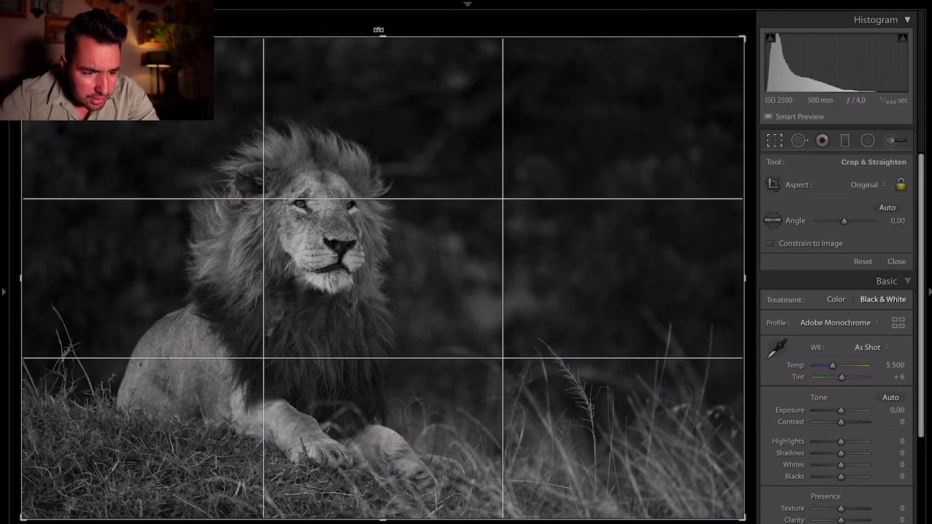
- Rotate the photo to -0.87° and tighten the crop from the top-right corner
left_click_drag(378, 30, 375, 28)
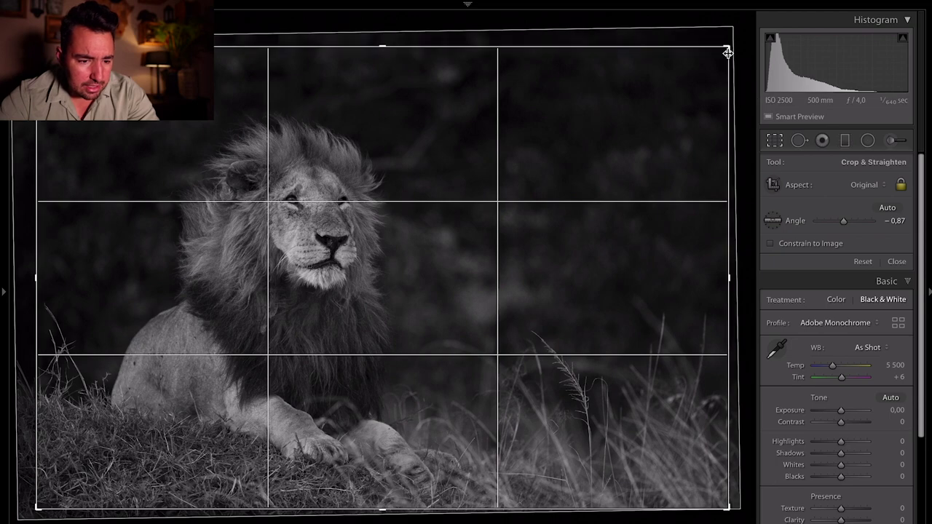
left_click_drag(725, 46, 721, 55)
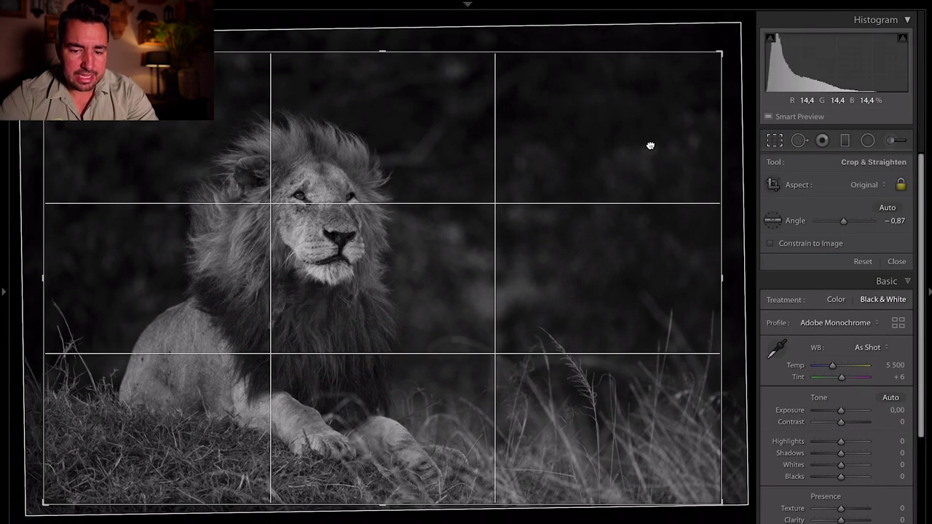
left_click(896, 261)
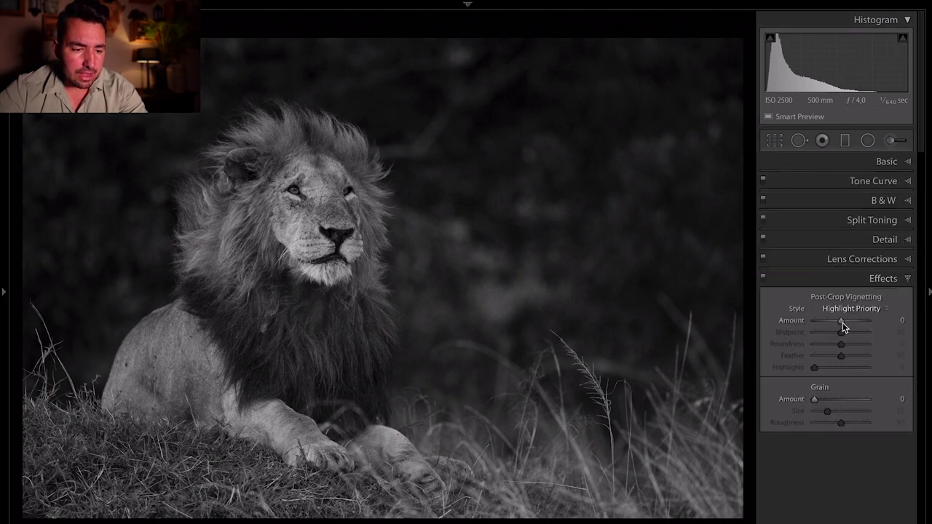
- Set the Post-Crop Vignetting Amount to -26 to darken the edges
left_click_drag(840, 320, 835, 327)
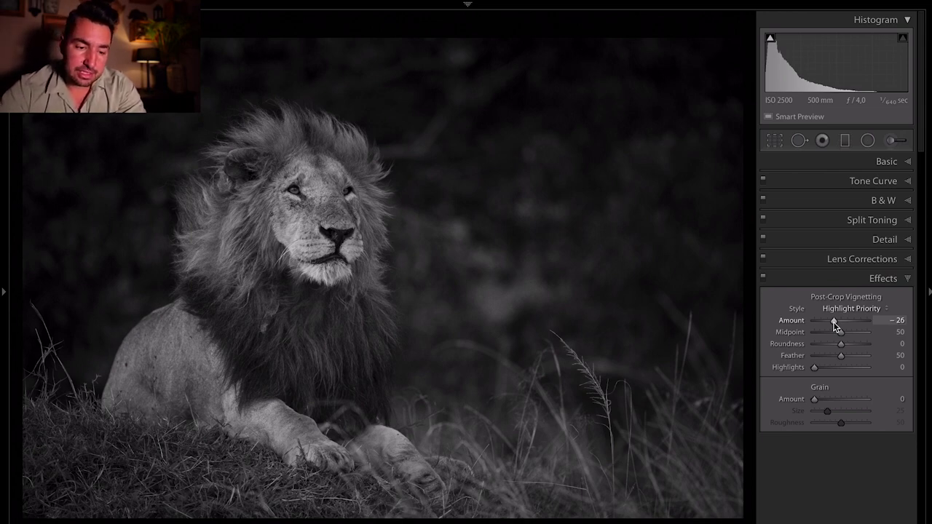
- Darken the grass by setting Green to -54 in the Black & White Mix
left_click(907, 201)
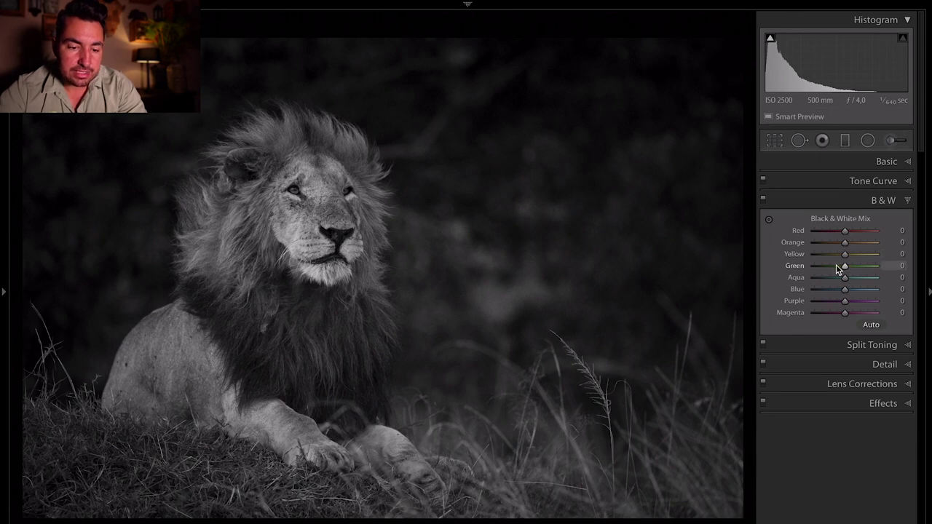
mouse_move(845, 268)
left_mouse_down()
mouse_move(821, 270)
mouse_move(871, 271)
mouse_move(836, 280)
mouse_move(845, 281)
left_mouse_up()
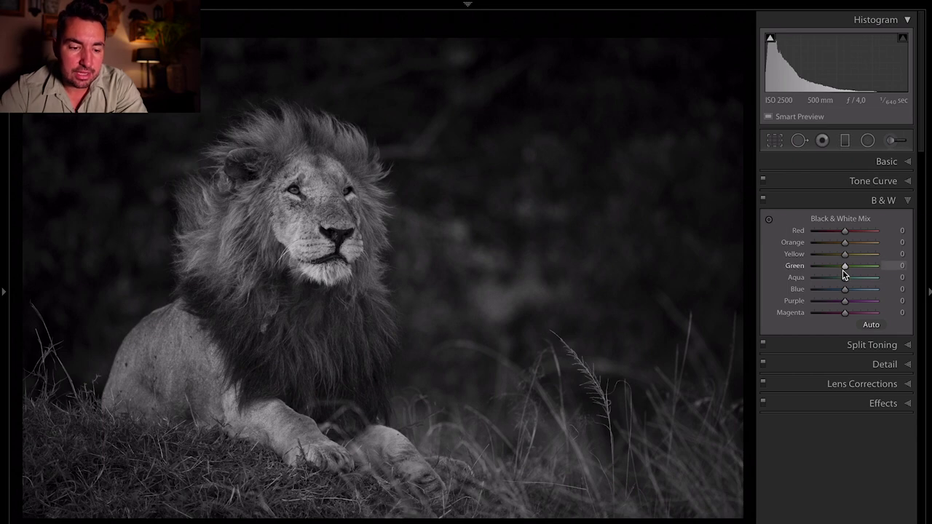
left_click_drag(843, 268, 820, 275)
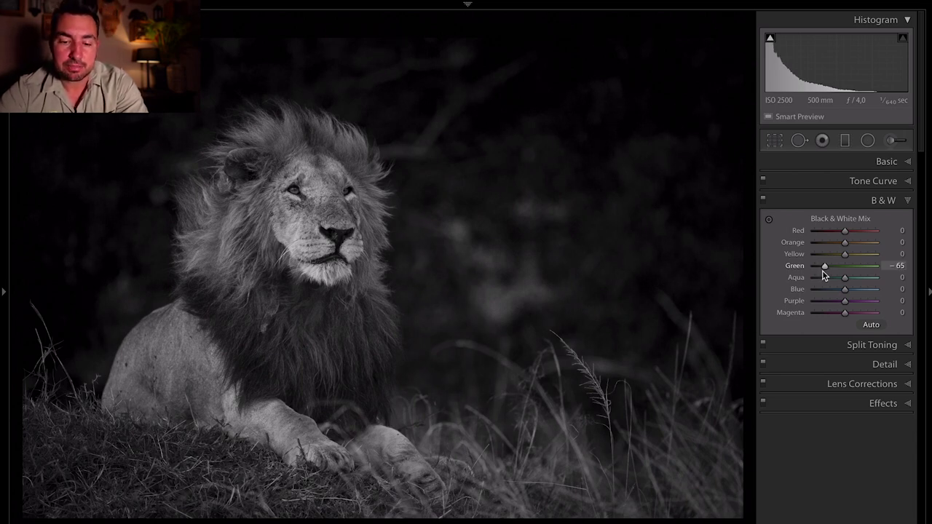
left_click_drag(823, 269, 830, 269)
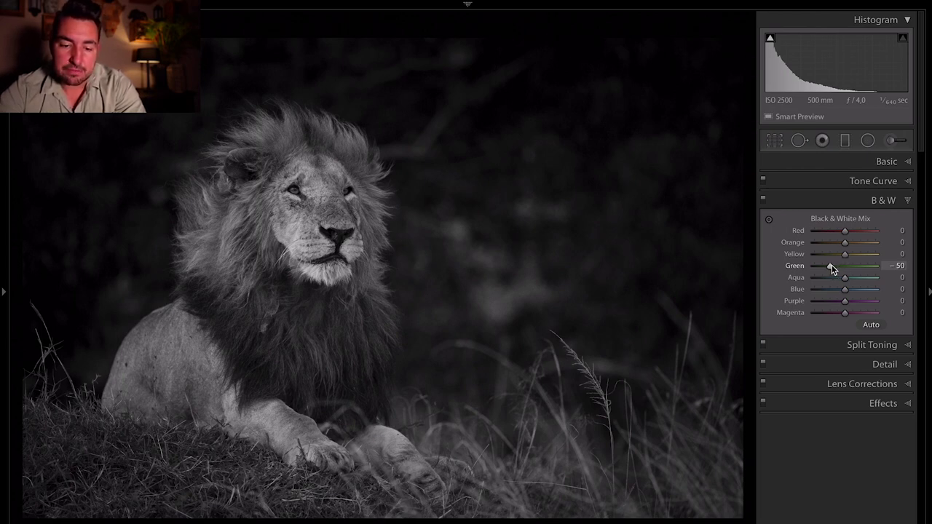
left_click_drag(832, 269, 830, 269)
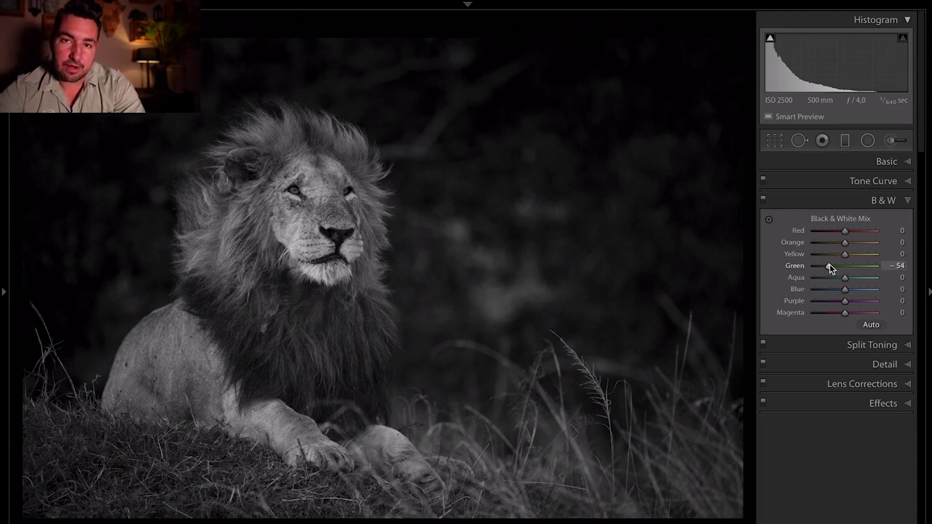
left_click(880, 161)
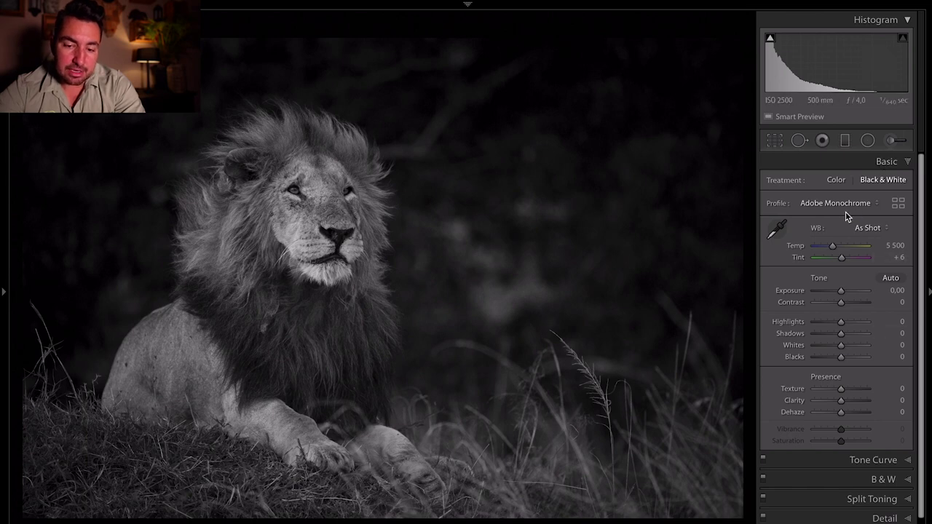
left_click(888, 162)
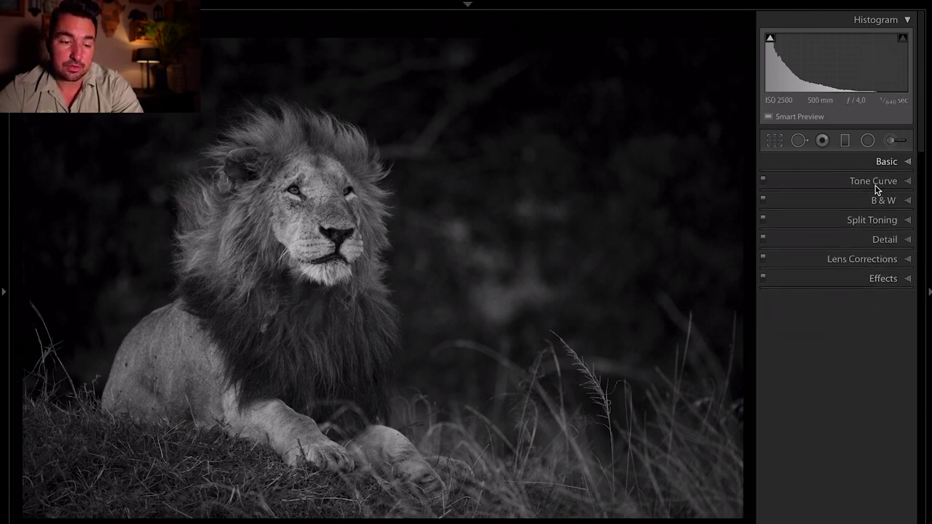
key("y")
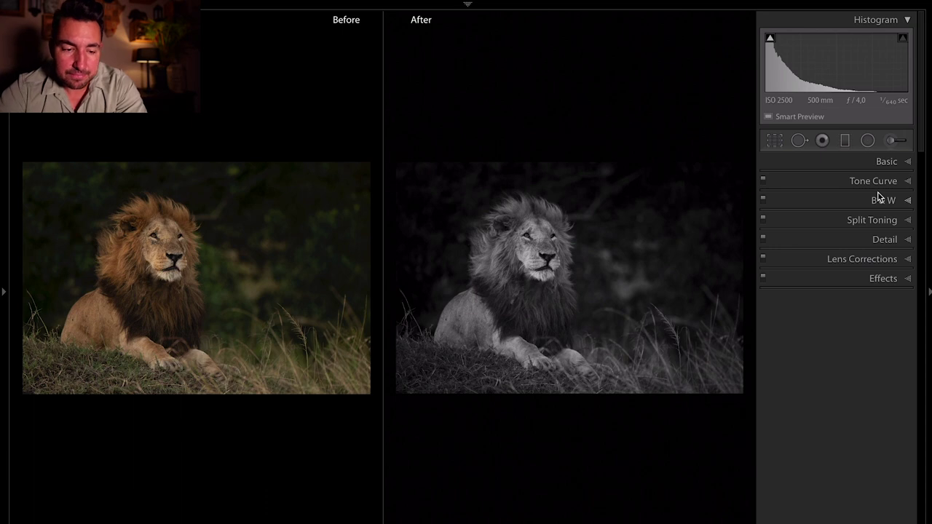
key("y")
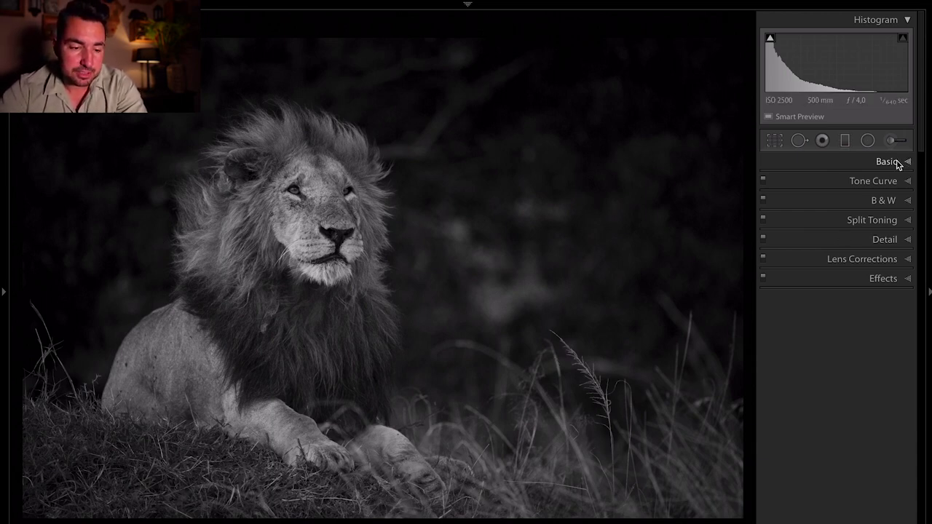
left_click(903, 201)
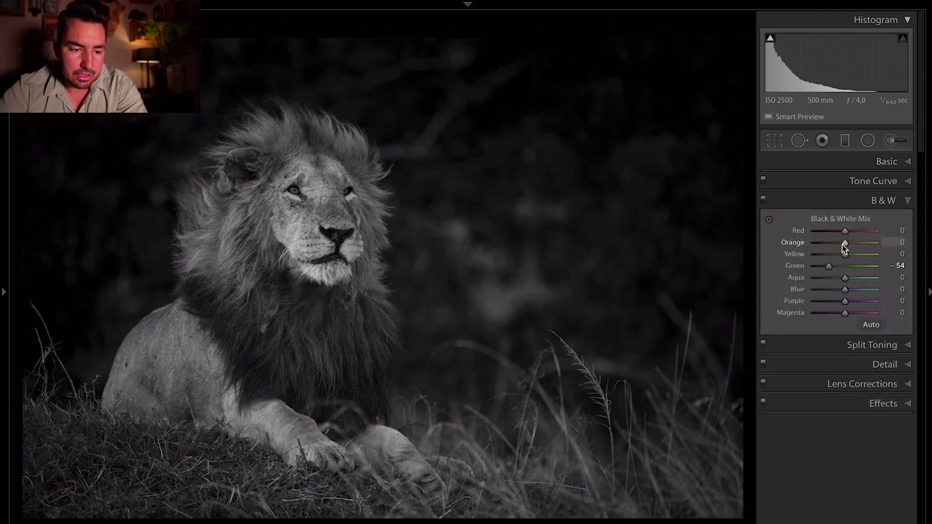
- Lift the lion's fur by setting Orange to +10 in the B&W mix
mouse_move(841, 244)
left_mouse_down()
mouse_move(834, 247)
mouse_move(859, 248)
mouse_move(829, 243)
mouse_move(847, 248)
left_mouse_up()
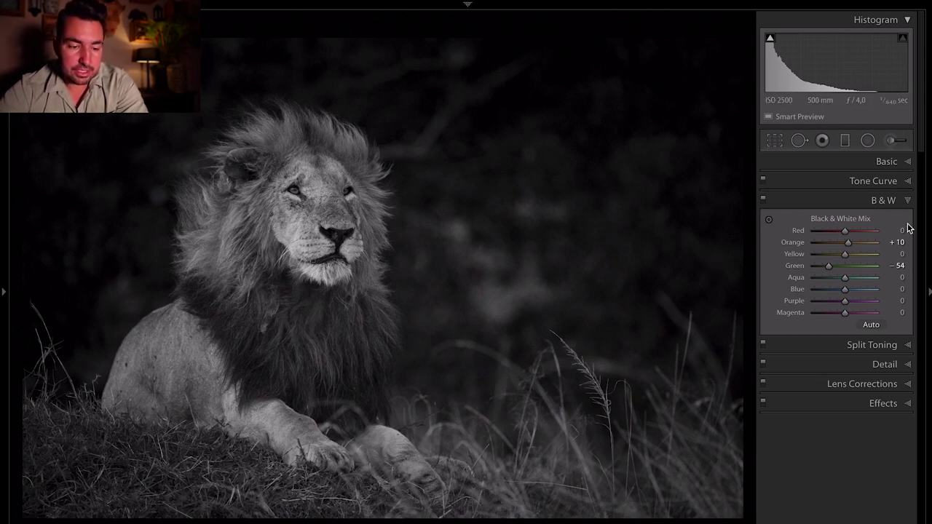
left_click(904, 164)
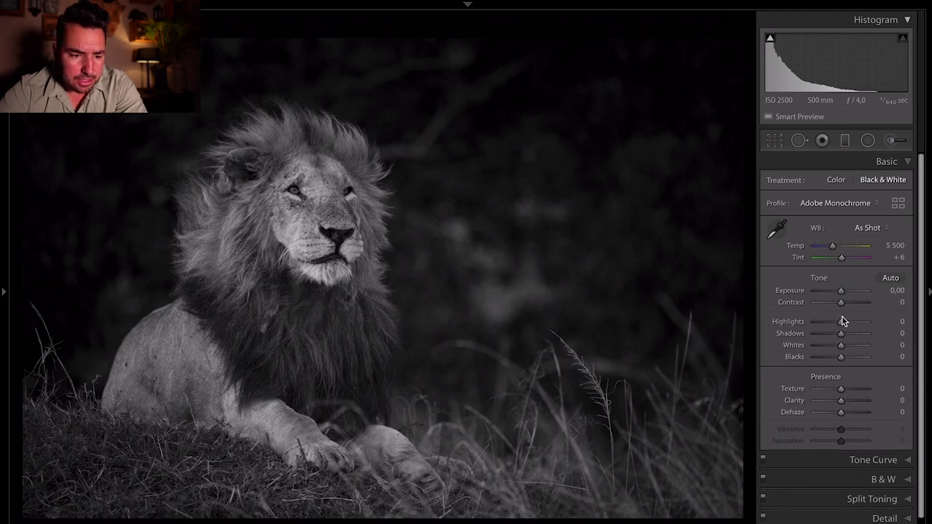
- Raise Whites to +38 and lower Clarity to -12 in the Basic panel
left_click_drag(842, 345, 848, 345)
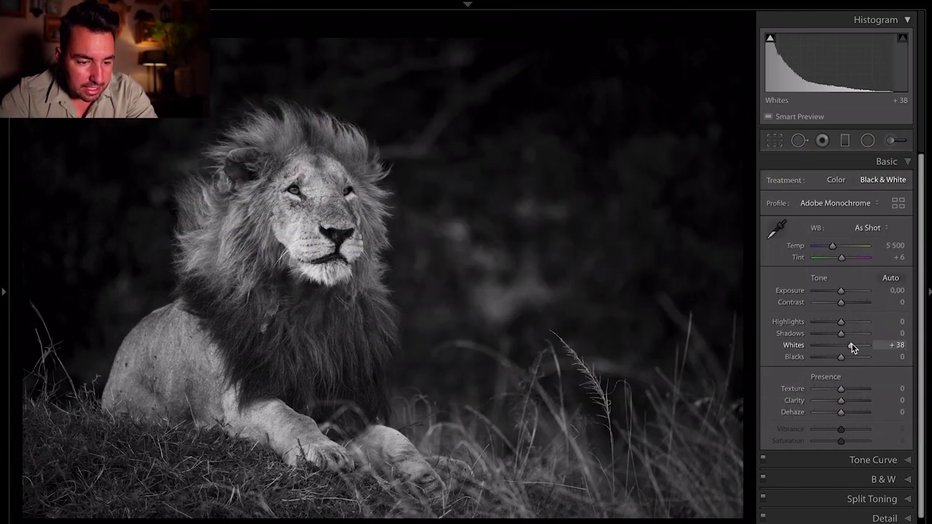
left_click_drag(849, 345, 853, 348)
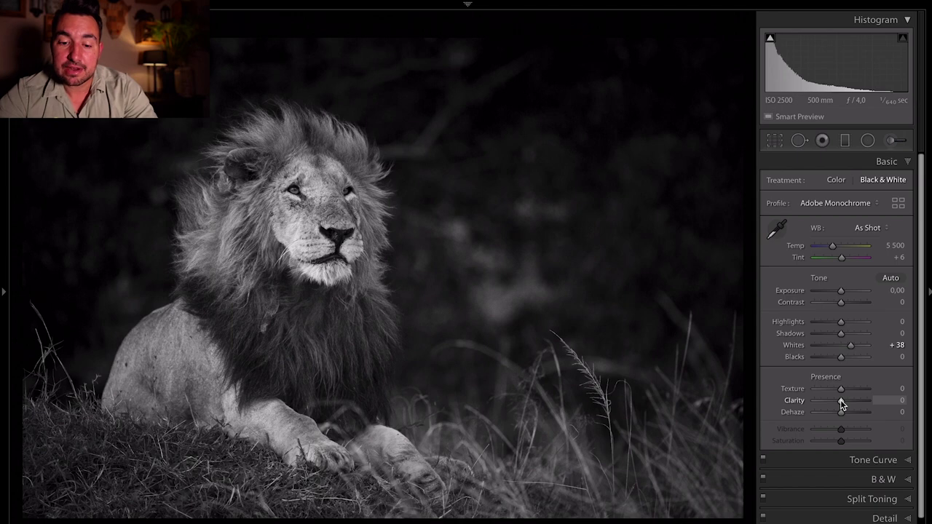
left_click_drag(840, 399, 785, 400)
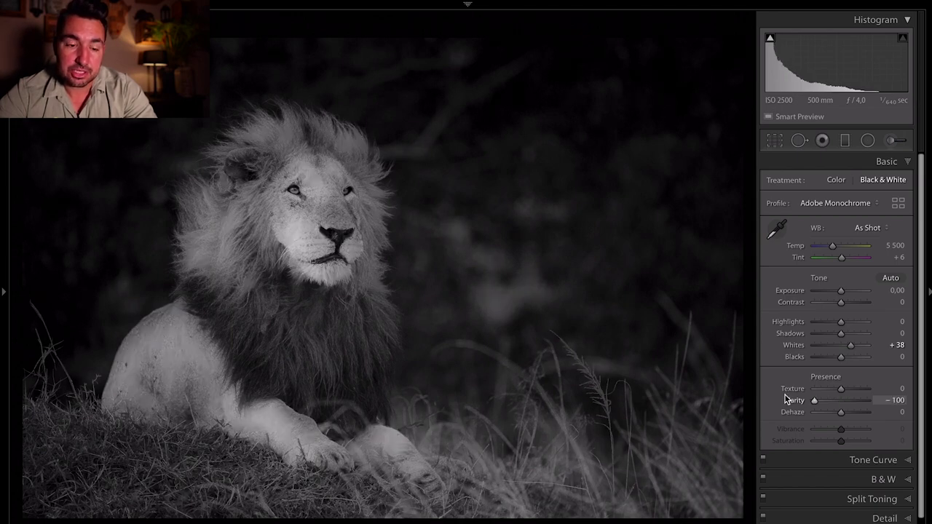
left_click_drag(806, 399, 892, 399)
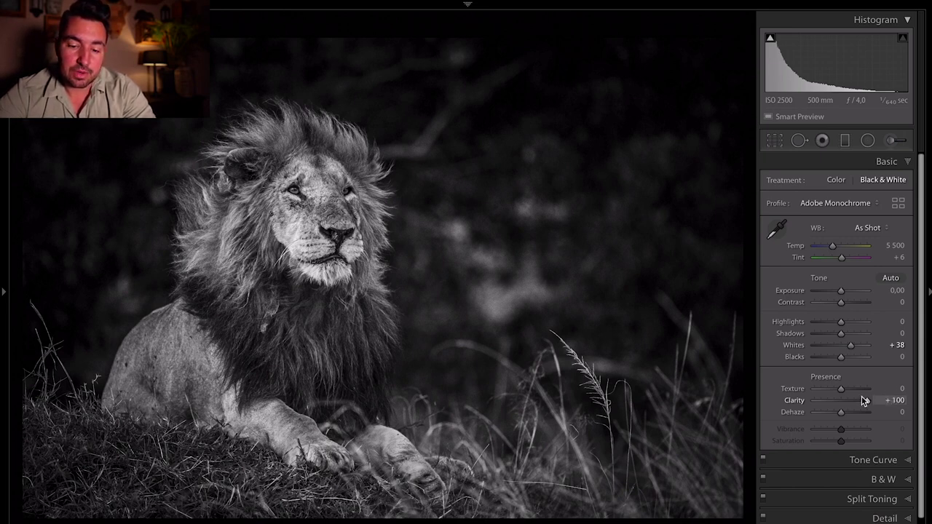
left_click_drag(861, 400, 837, 400)
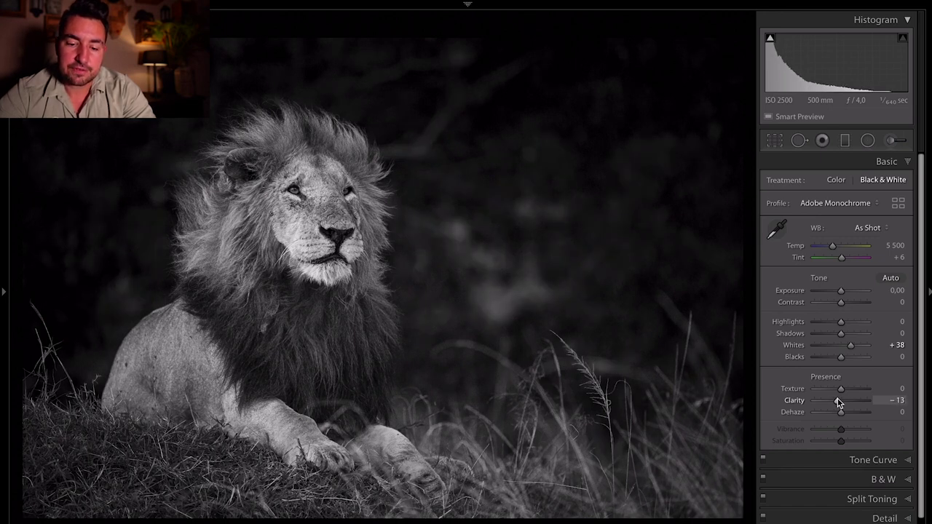
left_click_drag(838, 403, 838, 403)
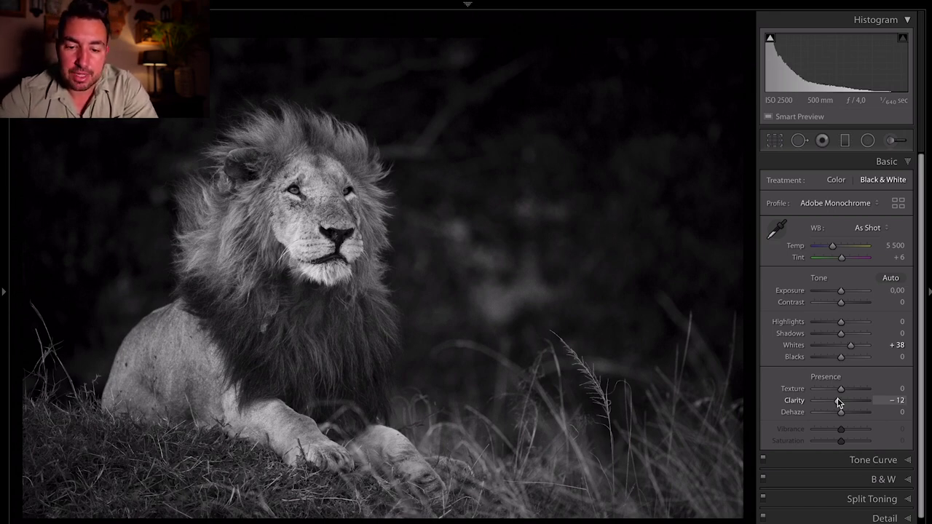
left_click(899, 137)
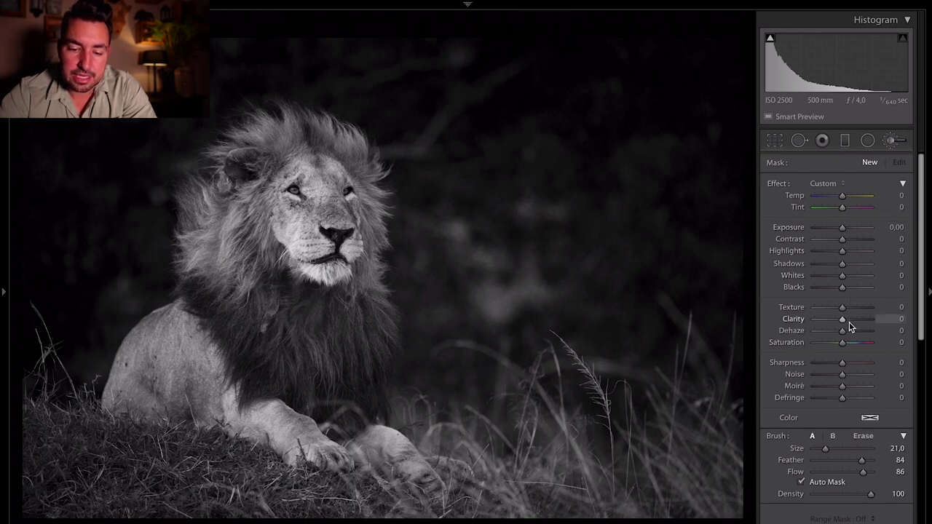
- Brush Clarity +54 (size 12, feather 92) over the lion's mane and forehead
left_click_drag(848, 321, 852, 323)
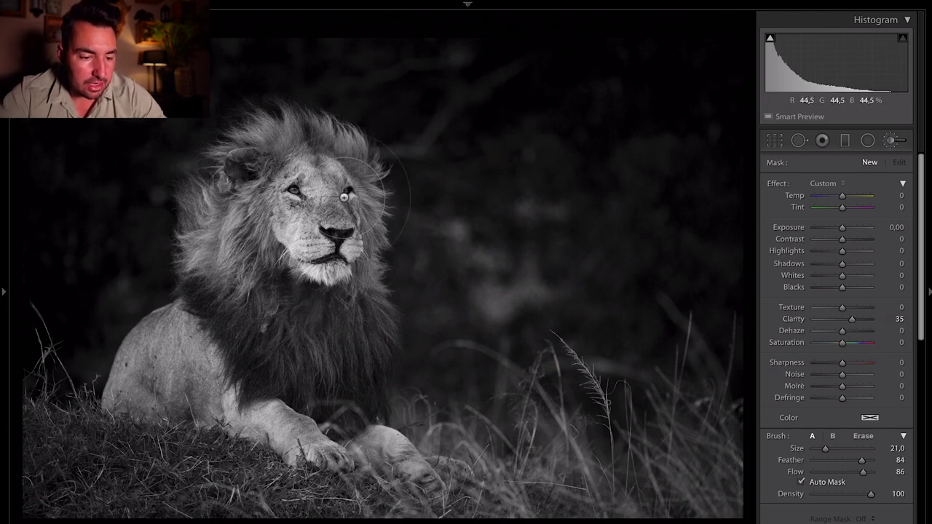
scroll(345, 197, "down", 5)
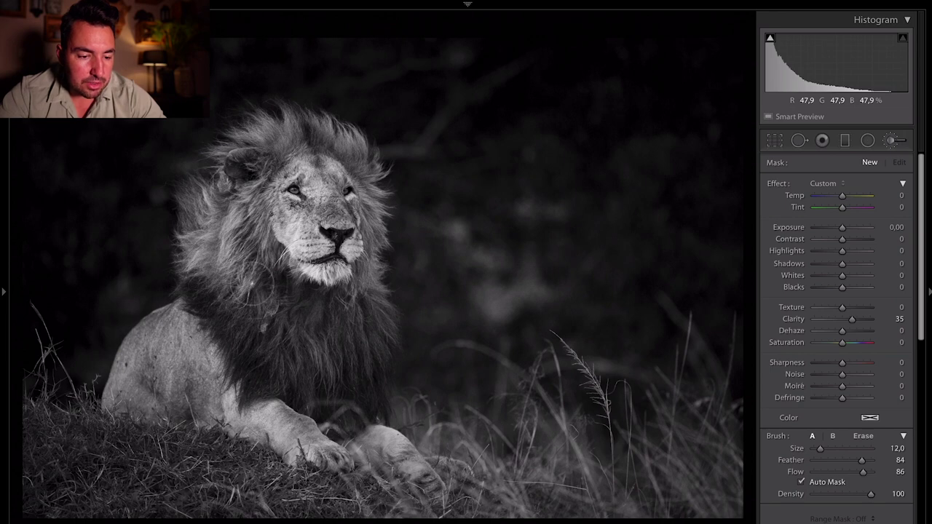
mouse_move(227, 193)
left_mouse_down()
mouse_move(329, 245)
mouse_move(366, 196)
mouse_move(300, 192)
mouse_move(313, 308)
left_mouse_up()
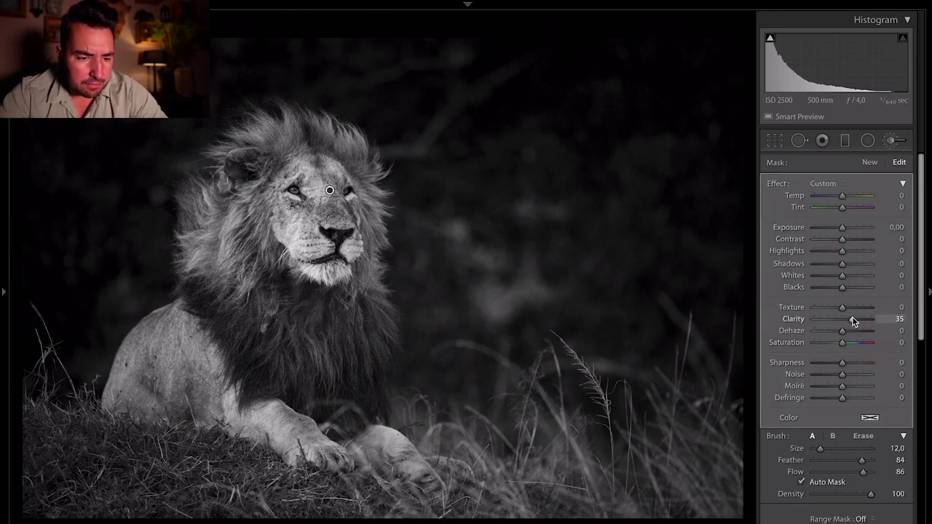
left_click_drag(852, 319, 857, 321)
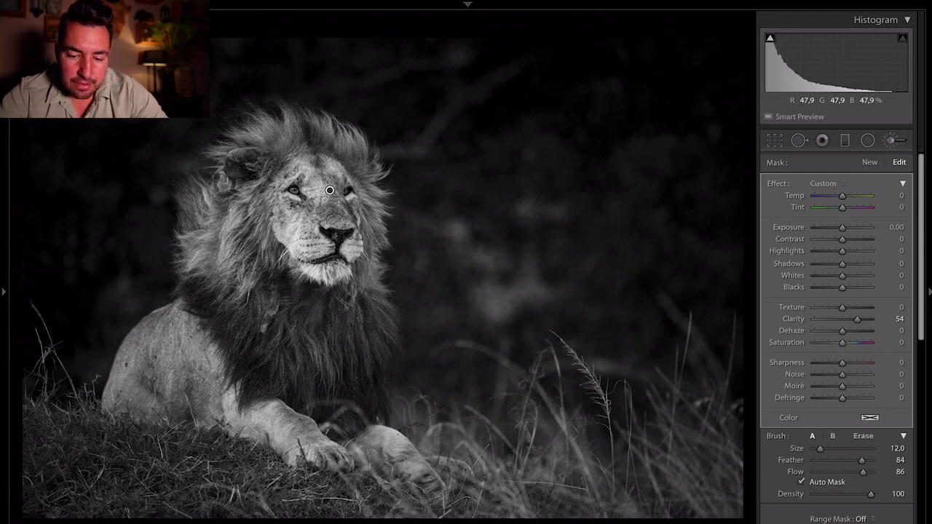
left_click_drag(862, 460, 867, 461)
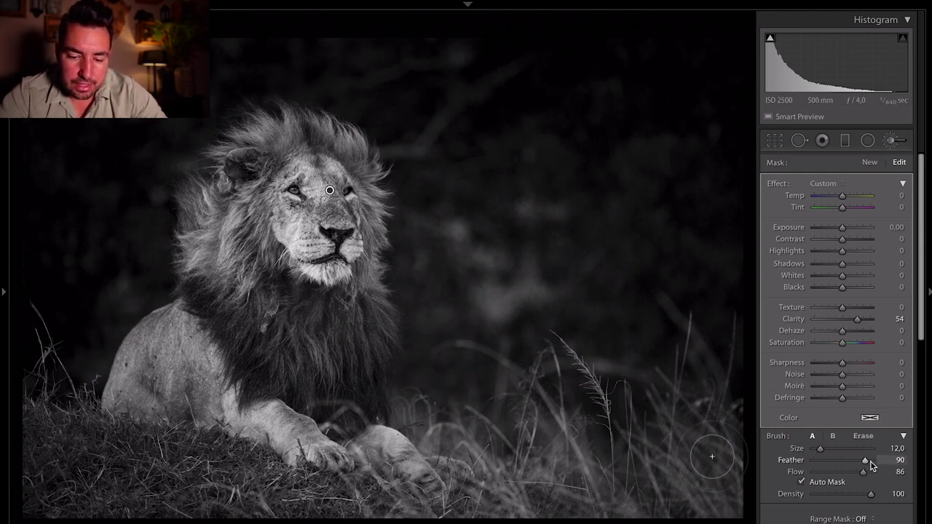
left_click(805, 484)
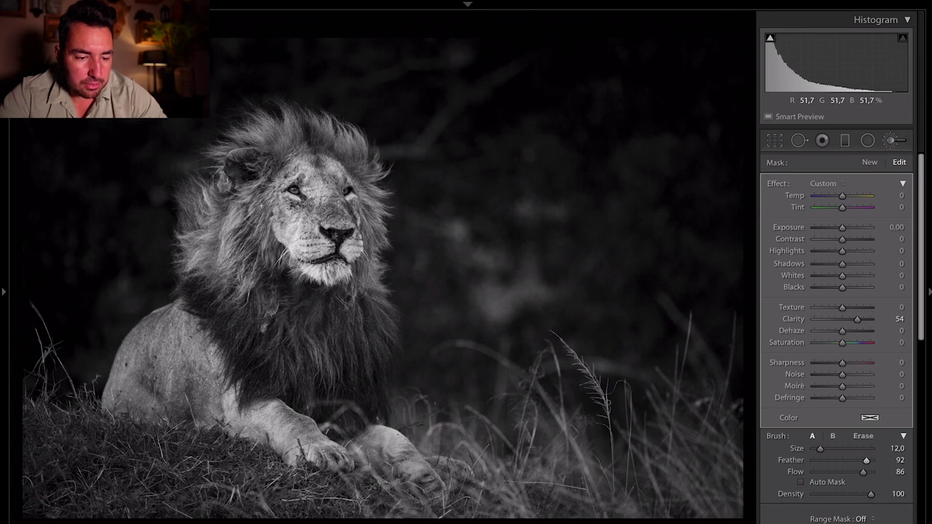
mouse_move(330, 190)
left_mouse_down()
mouse_move(342, 113)
mouse_move(280, 104)
left_mouse_up()
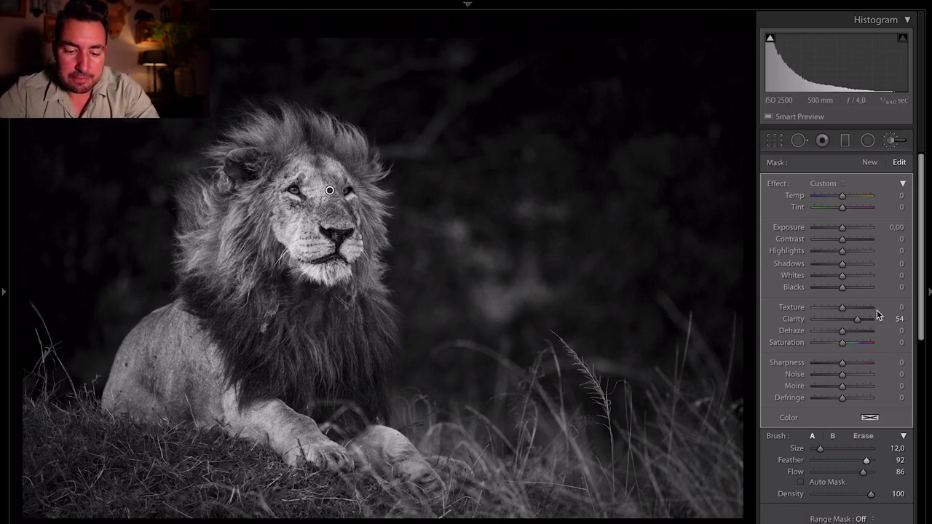
left_click(803, 483)
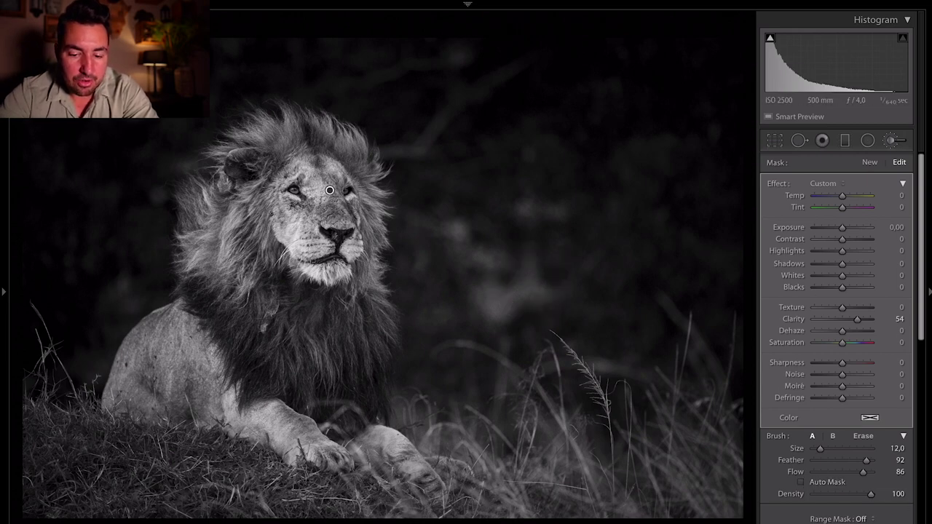
key("k")
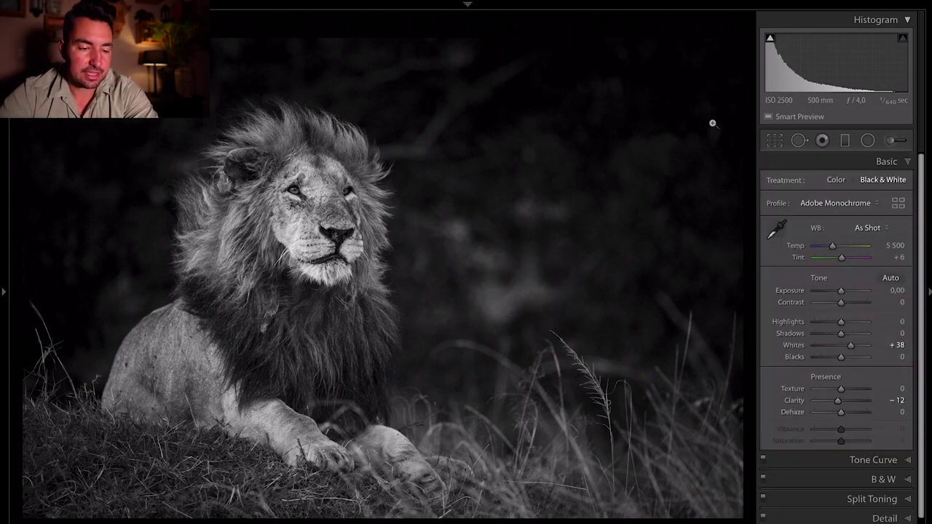
- Show the left panel and zoom in close on the lion's eyes
left_click(3, 291)
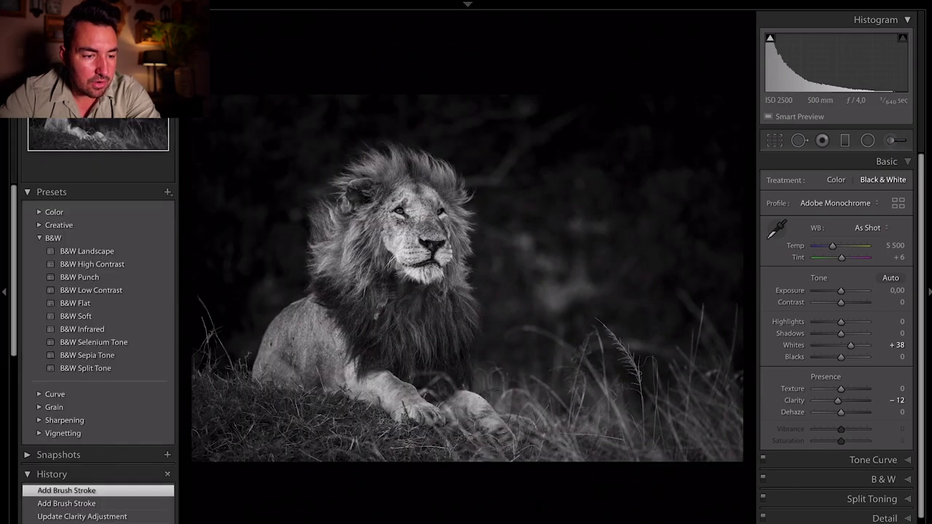
key("z")
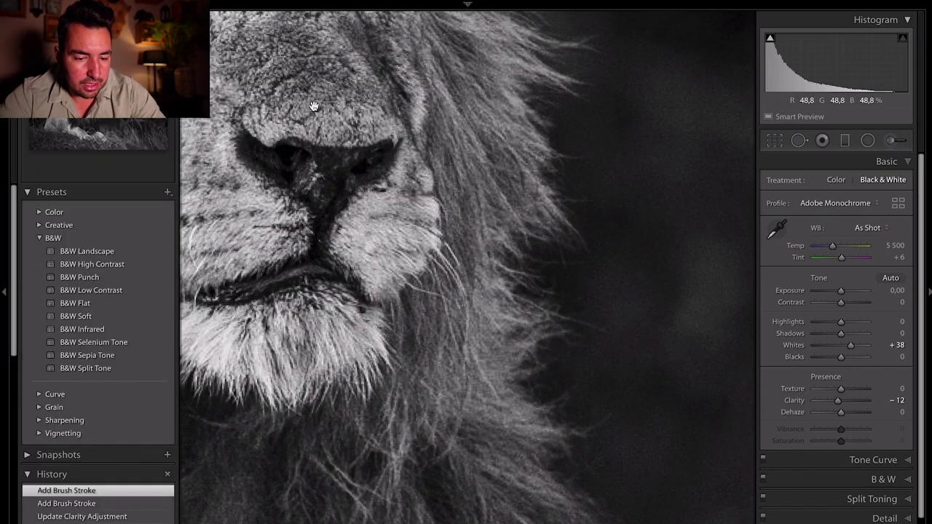
left_click_drag(352, 146, 521, 333)
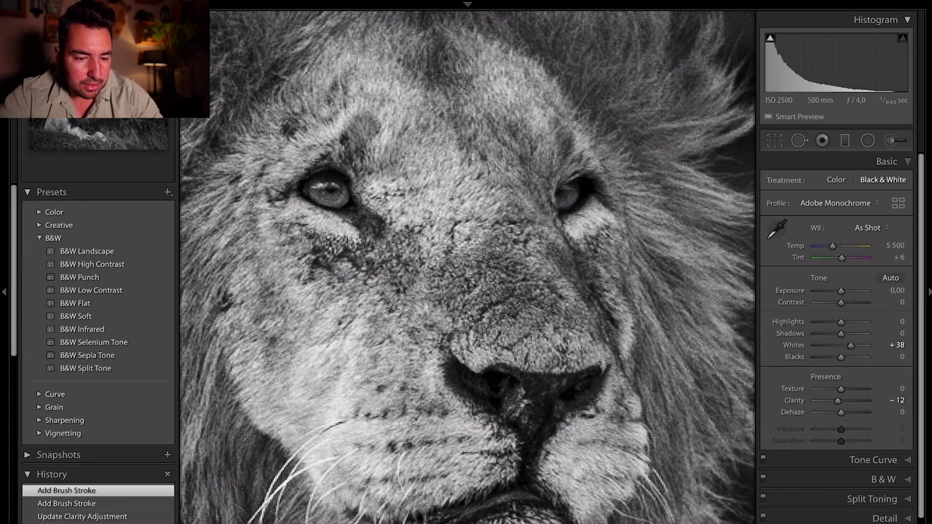
key("ctrl+equal")
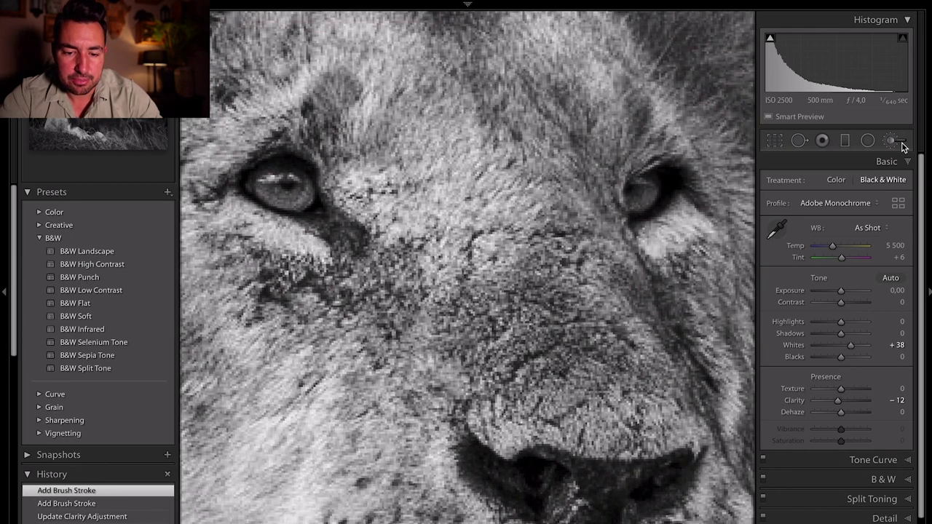
left_click(900, 142)
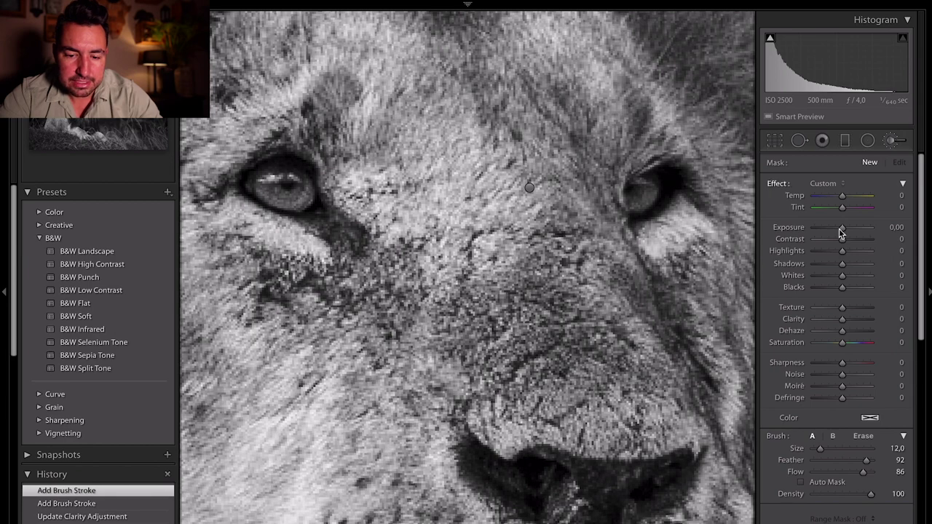
- Paint both eyes with Exposure +0.46 and Whites 21, then raise Exposure to about 0.71
left_click_drag(841, 231, 849, 230)
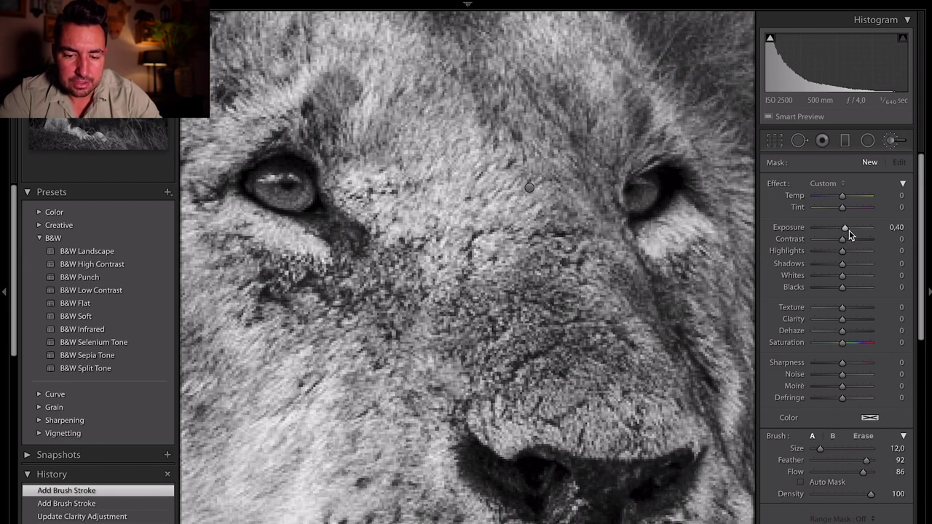
left_click(847, 272)
scroll(270, 182, "down", 3)
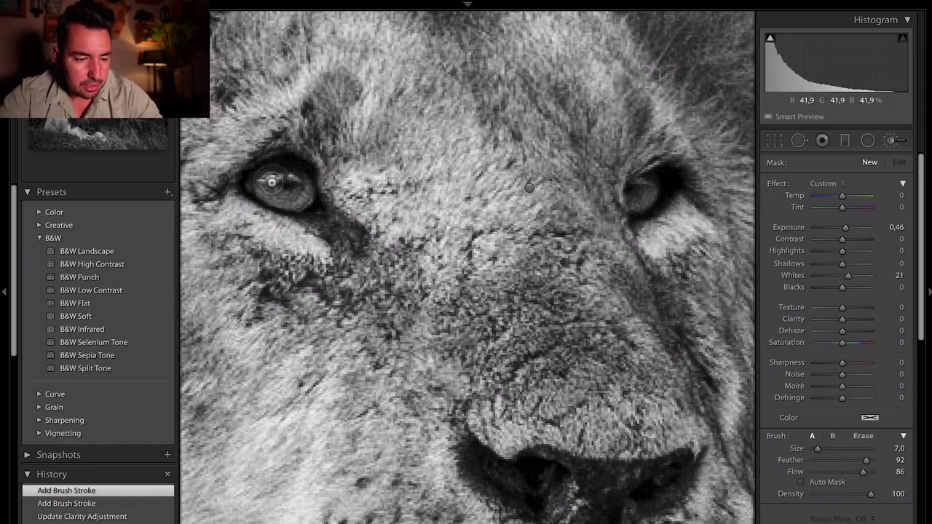
scroll(271, 182, "down", 3)
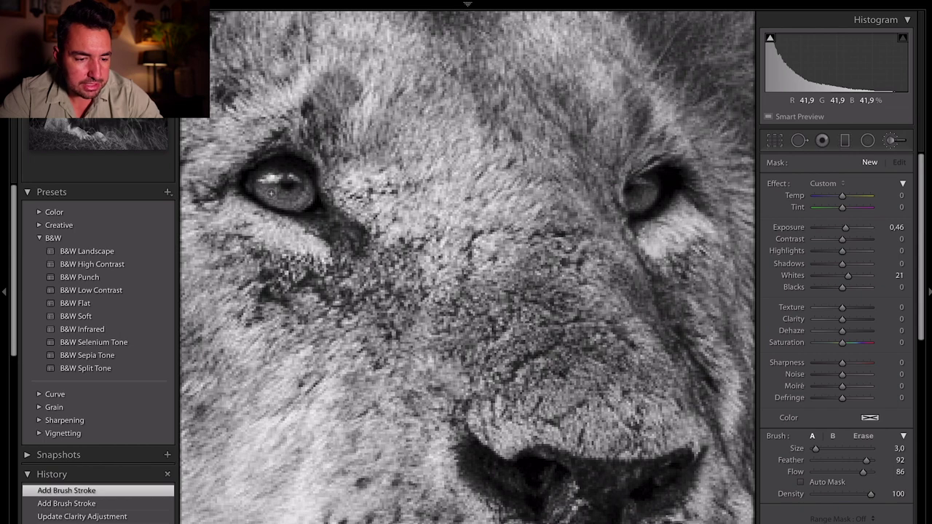
mouse_move(293, 192)
left_mouse_down()
mouse_move(298, 175)
mouse_move(259, 193)
mouse_move(288, 209)
left_mouse_up()
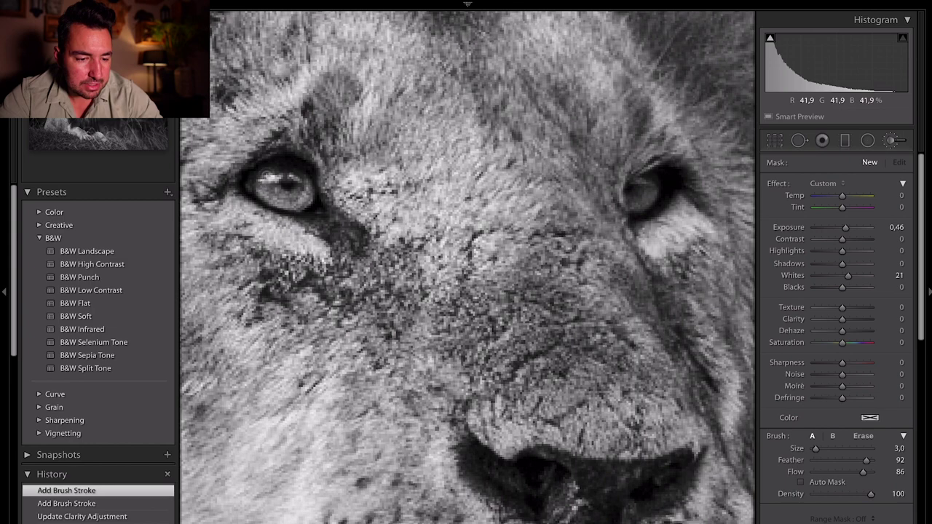
left_click_drag(280, 170, 299, 179)
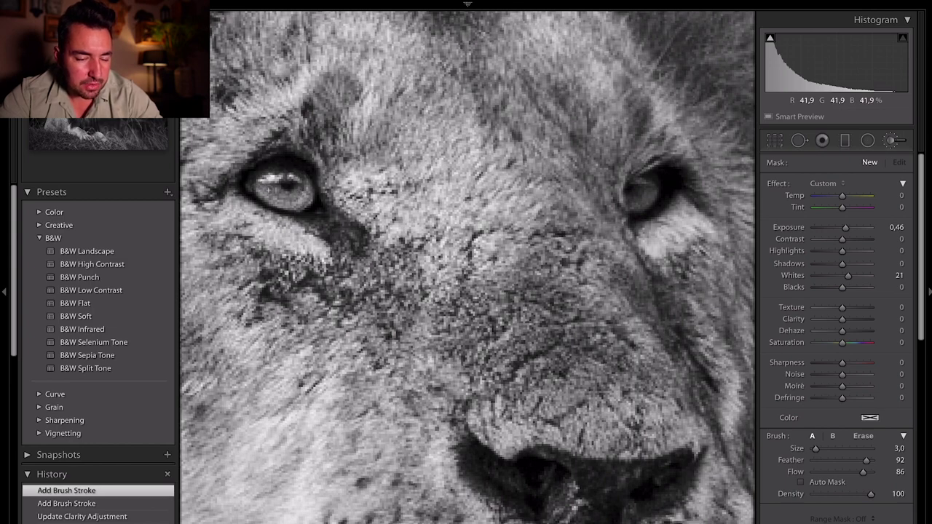
left_click_drag(638, 198, 658, 191)
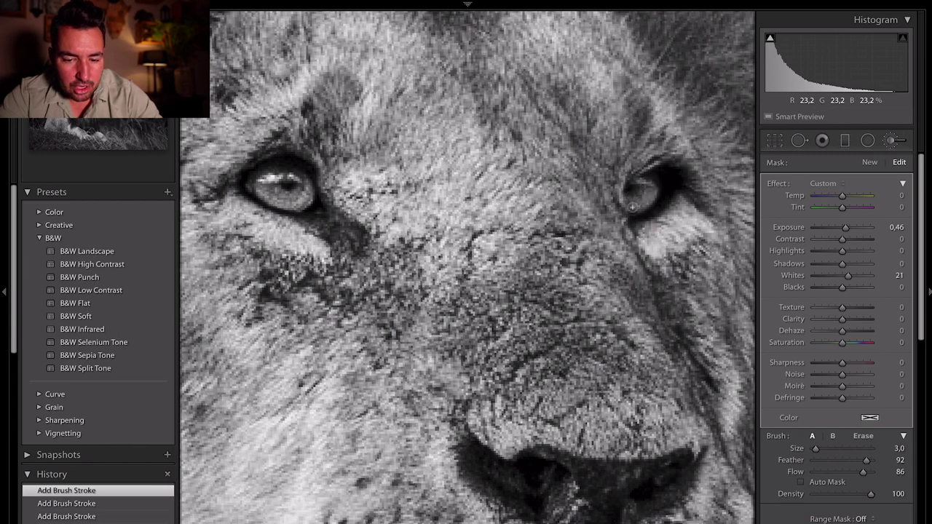
left_click_drag(845, 227, 845, 228)
- Close the Adjustment Brush, zoom back to fit the whole photo, and hide the left panel
key("k")
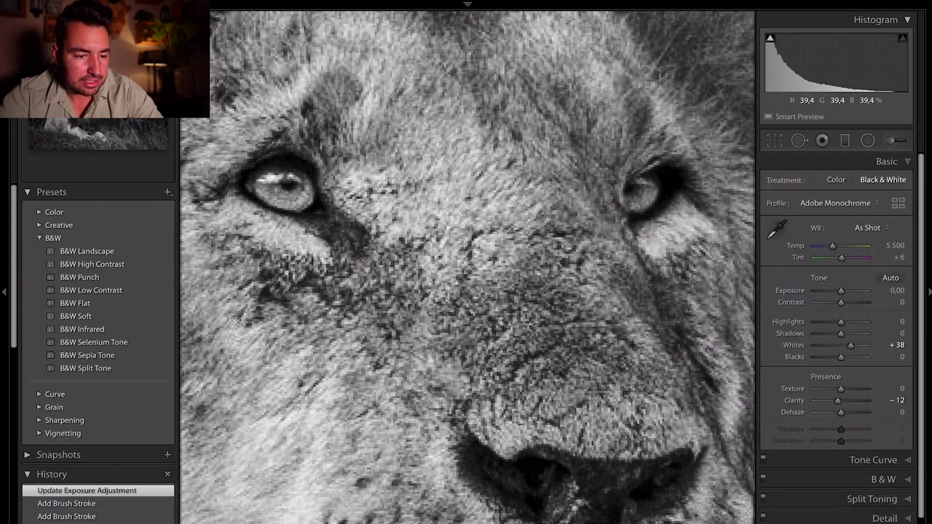
key("z")
key("z")
key("F7")
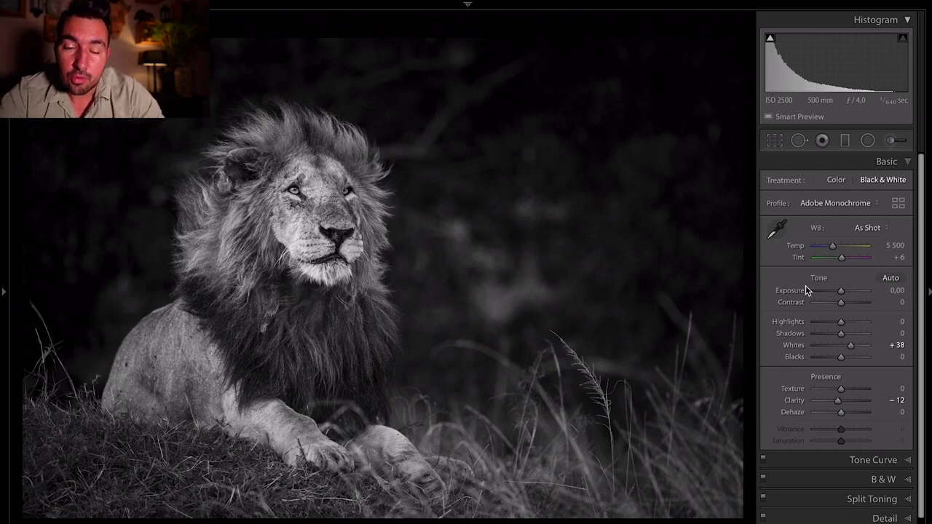
- Start a new brush adjustment with Exposure −0.45 and Blacks −13
left_click(896, 143)
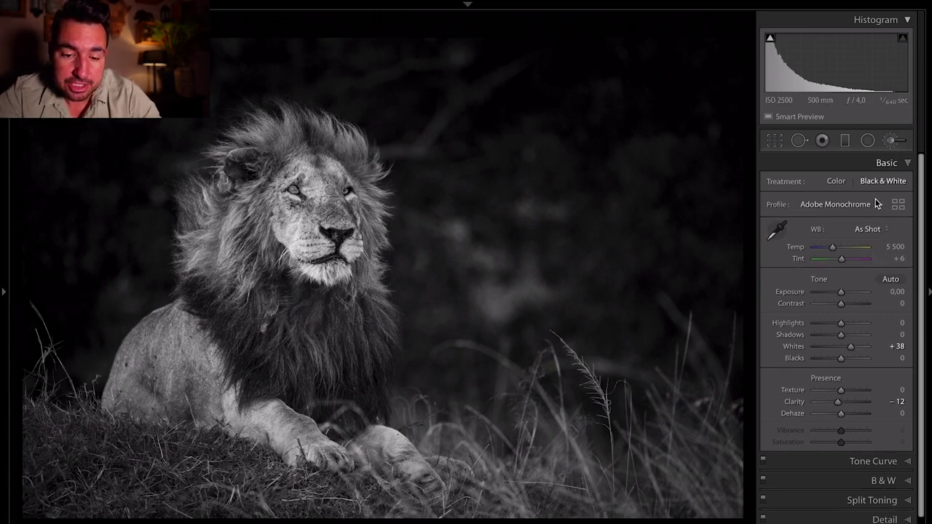
left_click_drag(846, 229, 843, 229)
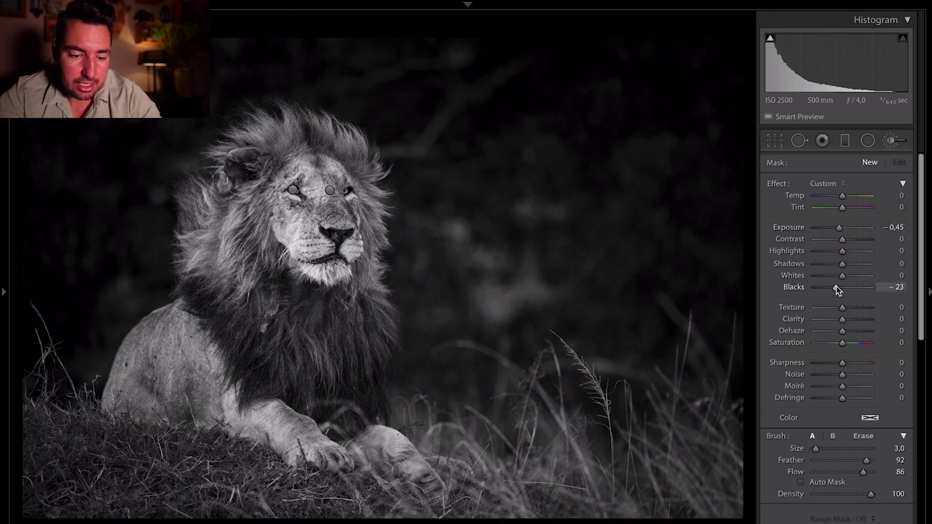
left_click_drag(836, 285, 832, 286)
scroll(379, 247, "up", 10)
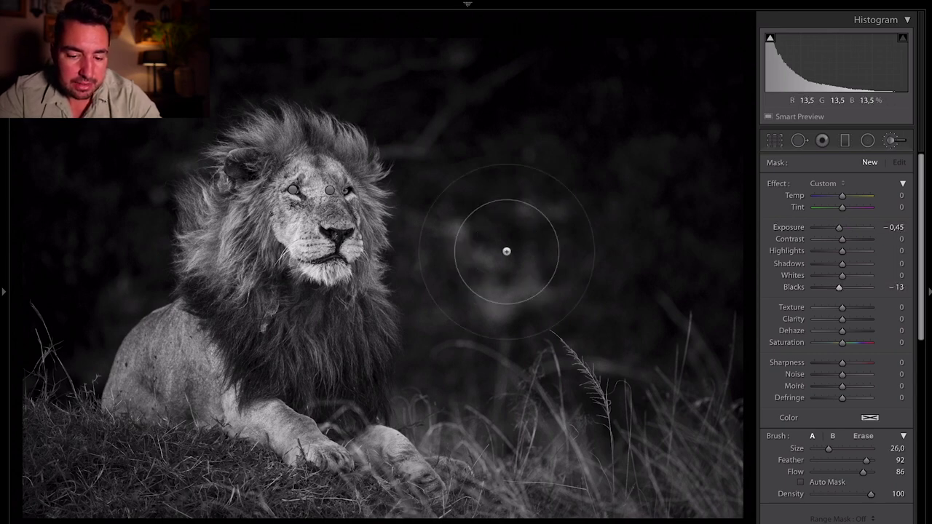
scroll(482, 271, "down", 5)
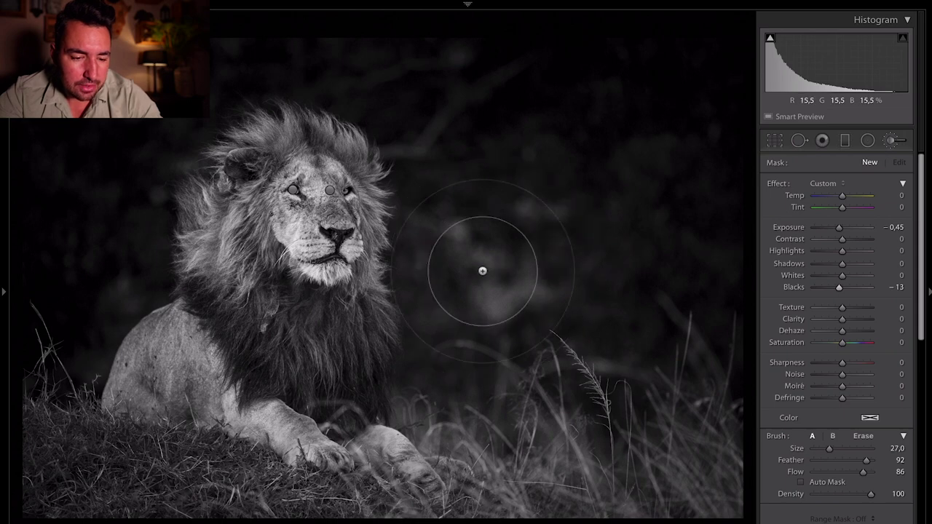
- Paint the background beside the lion, toggling Auto Mask on and back off
mouse_move(484, 246)
left_mouse_down()
mouse_move(466, 317)
mouse_move(471, 293)
mouse_move(449, 345)
mouse_move(472, 371)
mouse_move(561, 289)
mouse_move(455, 243)
mouse_move(440, 170)
mouse_move(532, 262)
mouse_move(482, 300)
mouse_move(537, 337)
mouse_move(599, 208)
mouse_move(604, 282)
mouse_move(579, 325)
mouse_move(477, 368)
mouse_move(438, 396)
mouse_move(441, 417)
mouse_move(431, 396)
left_mouse_up()
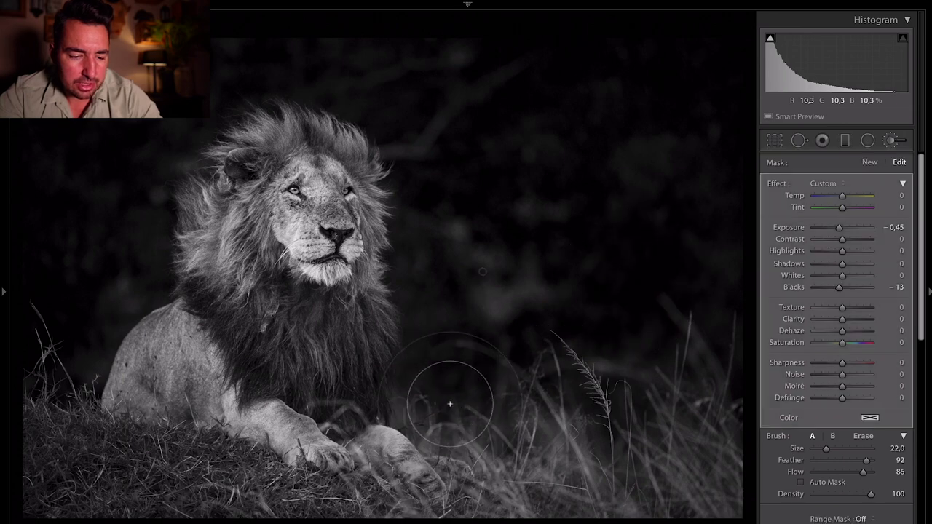
scroll(440, 407, "down", 4)
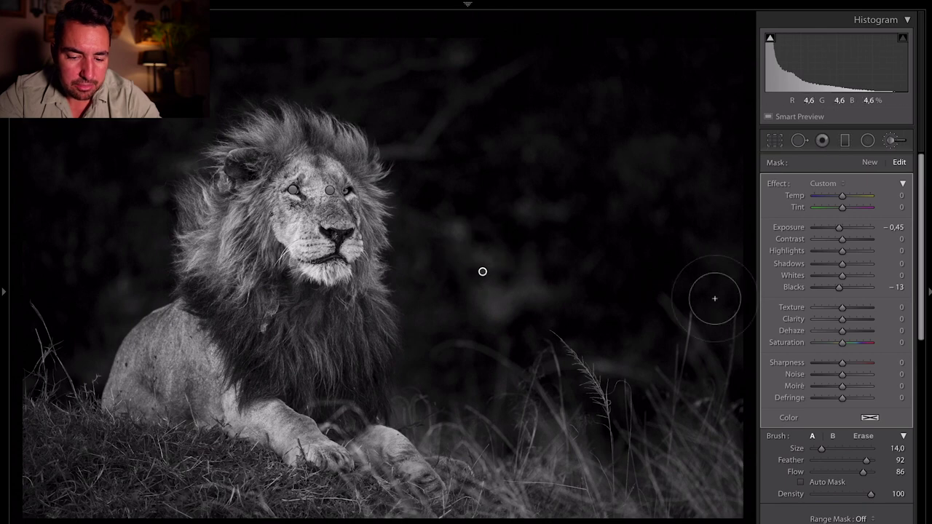
left_click(803, 482)
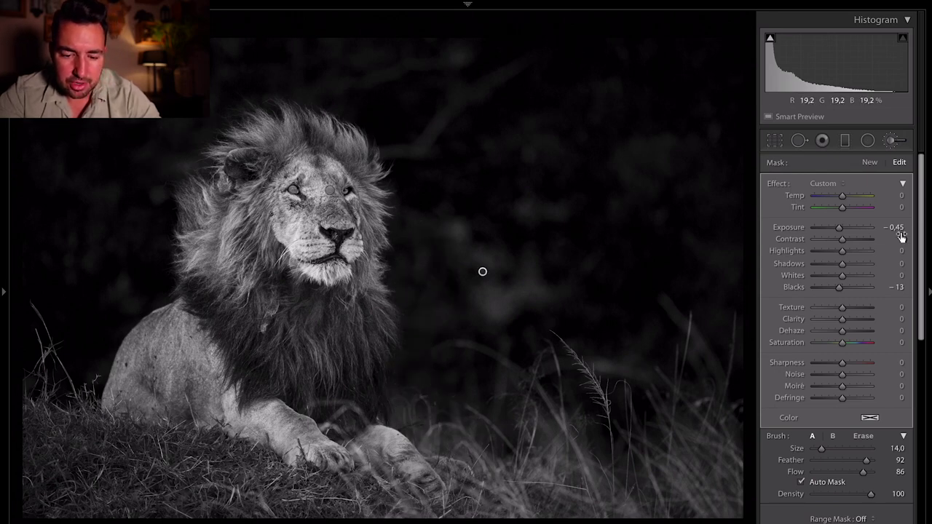
left_click(803, 482)
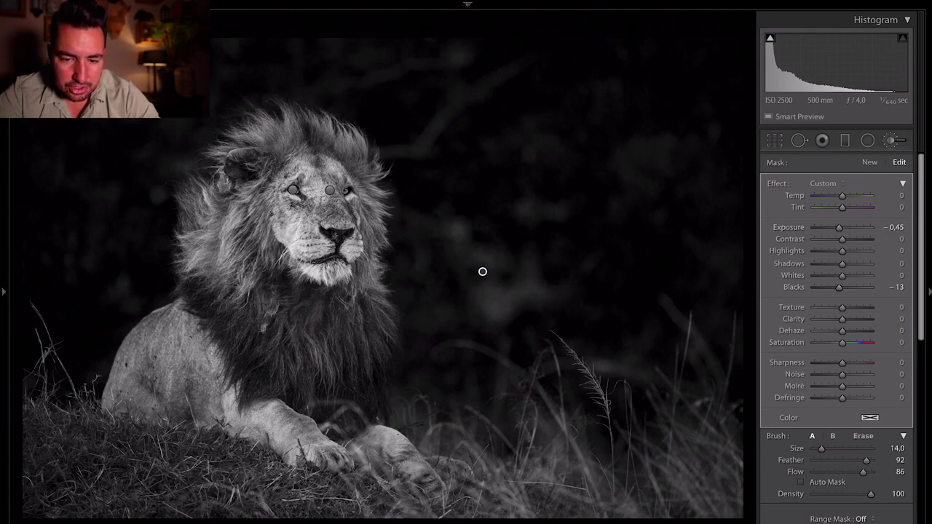
- Add a new size-20 brush at Exposure −0.78, paint the bottom grass, and close the brush
left_click(869, 163)
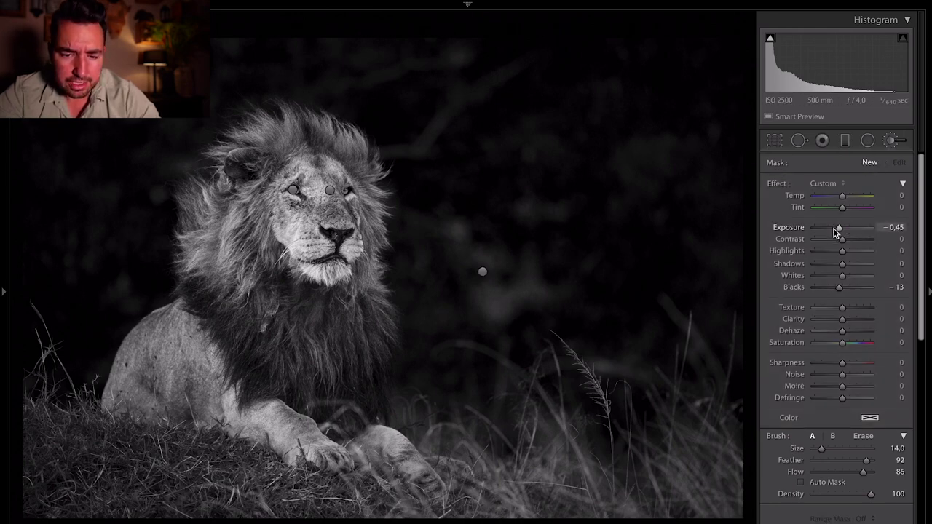
left_click_drag(834, 231, 837, 232)
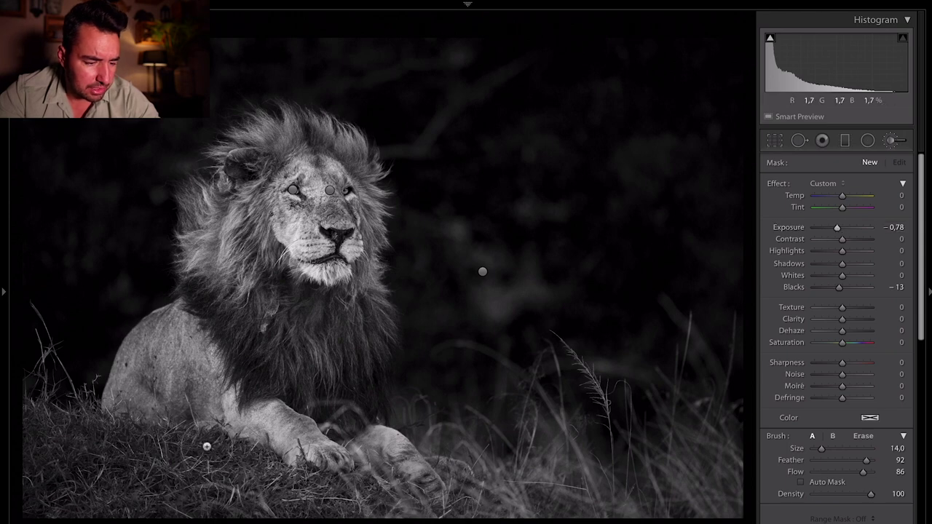
key("bracketright")
key("bracketright")
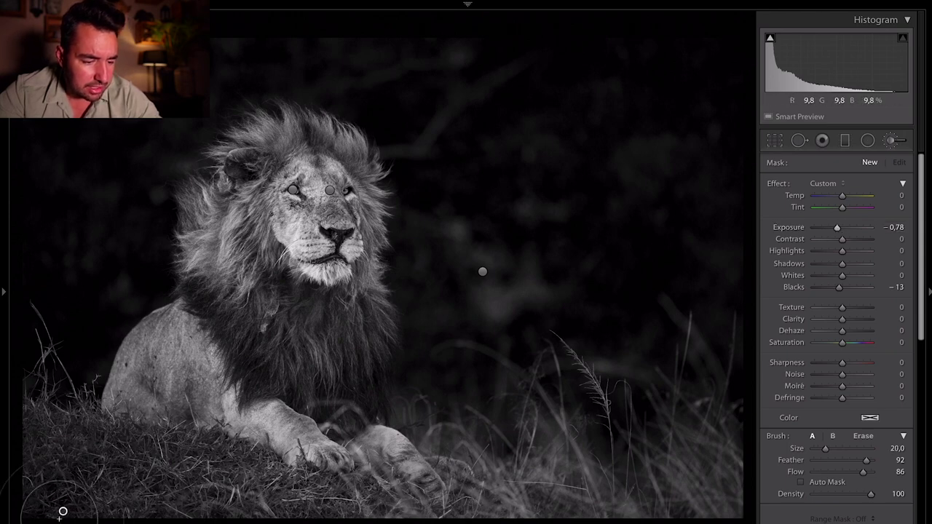
mouse_move(64, 511)
left_mouse_down()
mouse_move(154, 510)
mouse_move(55, 508)
mouse_move(15, 503)
left_mouse_up()
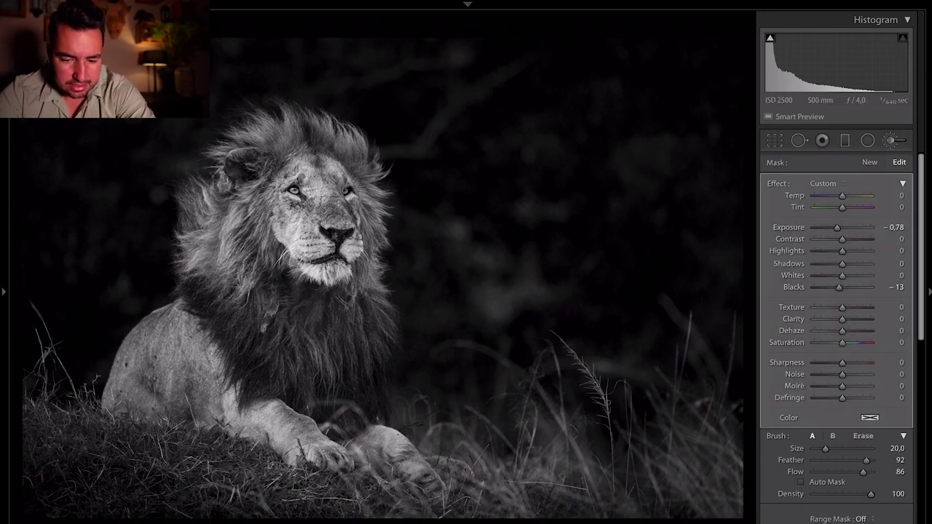
key("k")
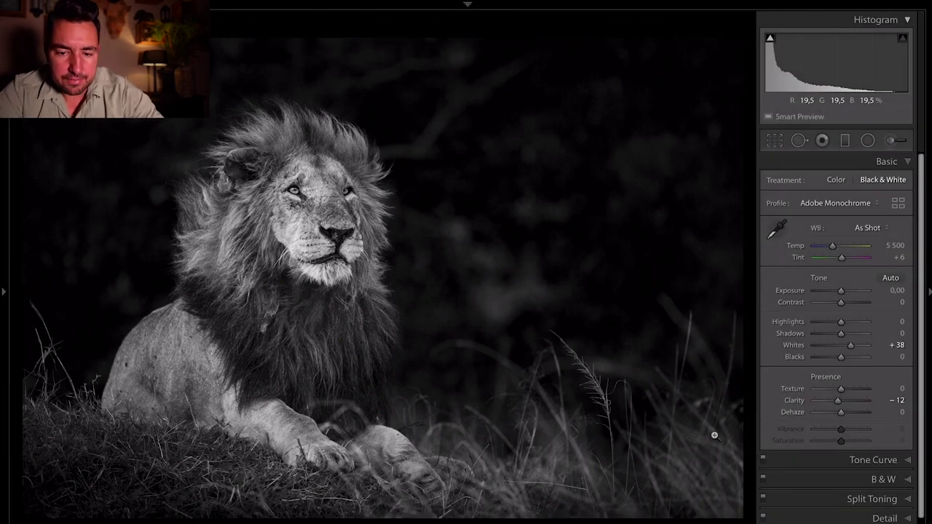
- Reopen the Adjustment Brush with Exposure set to −0.90 and resize the brush
left_click(903, 141)
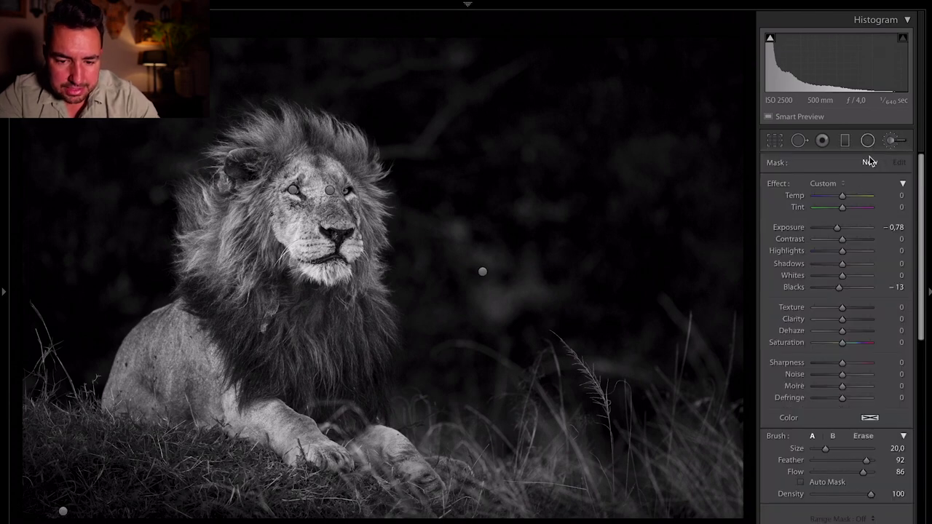
left_click(834, 227)
scroll(502, 295, "down", 5)
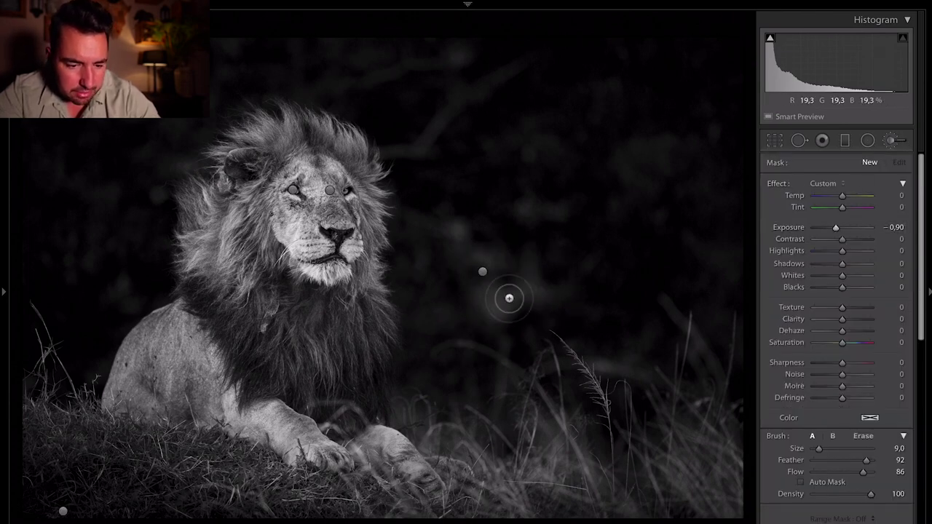
scroll(509, 298, "down", 1)
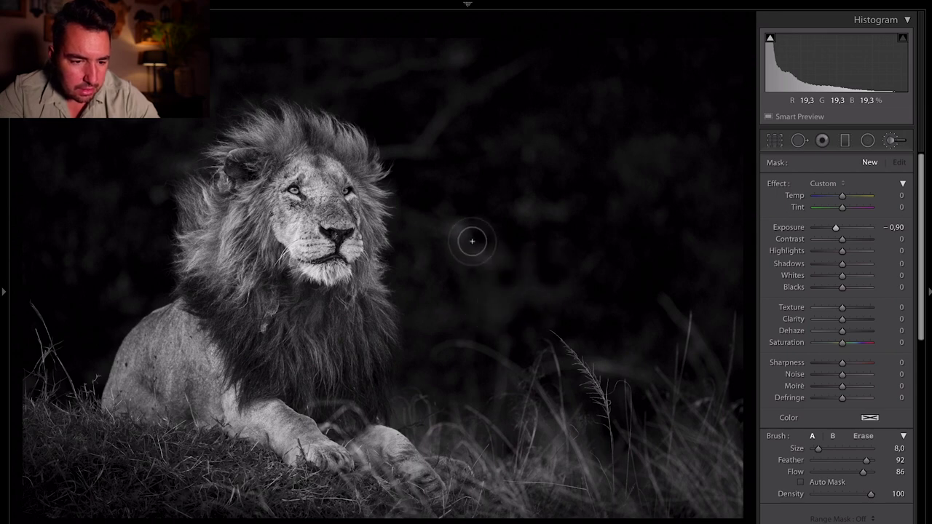
- Paint darkening strokes over the background above and around the lion's head
left_click_drag(416, 221, 399, 160)
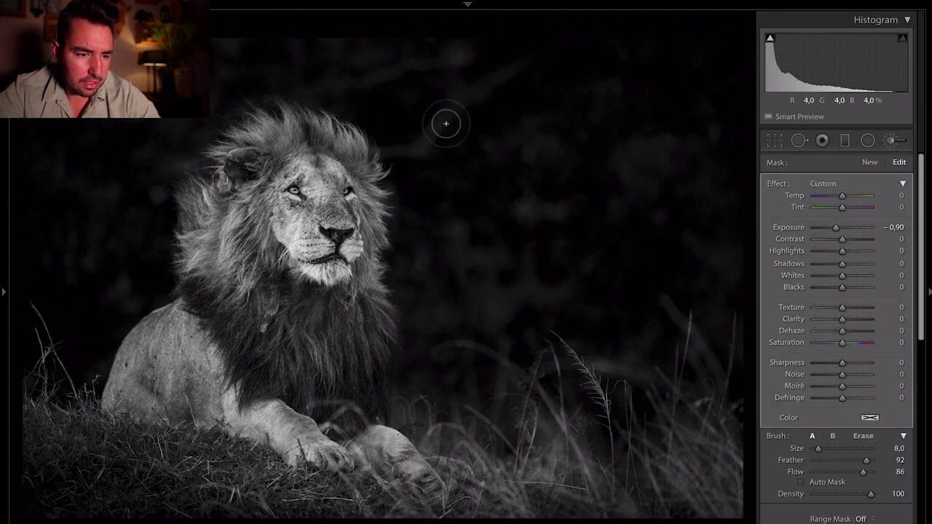
mouse_move(447, 123)
left_mouse_down()
mouse_move(570, 27)
mouse_move(347, 79)
left_mouse_up()
scroll(345, 80, "up", 6)
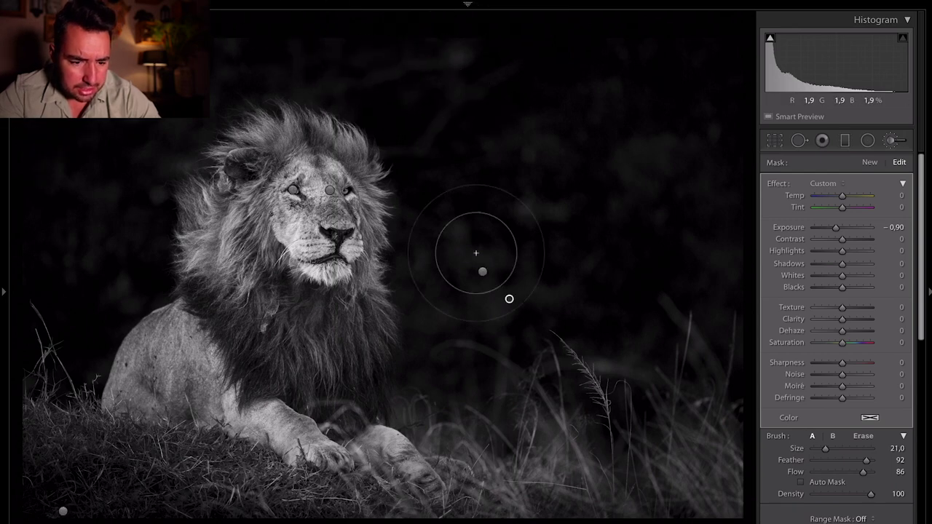
scroll(480, 339, "down", 3)
mouse_move(481, 339)
left_mouse_down()
mouse_move(420, 420)
mouse_move(427, 450)
mouse_move(473, 410)
mouse_move(531, 418)
mouse_move(546, 371)
left_mouse_up()
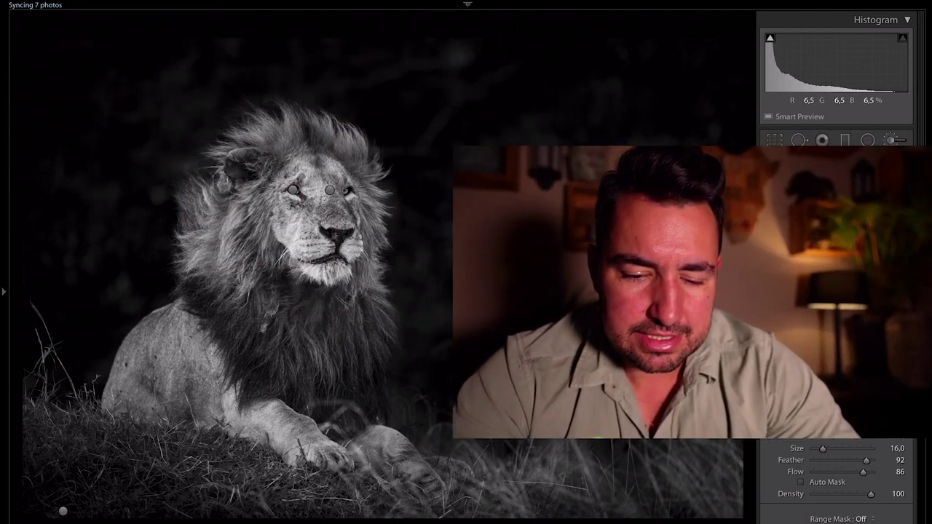
- Close the brush, raise Whites to +42, and slightly straighten and crop the photo
key("k")
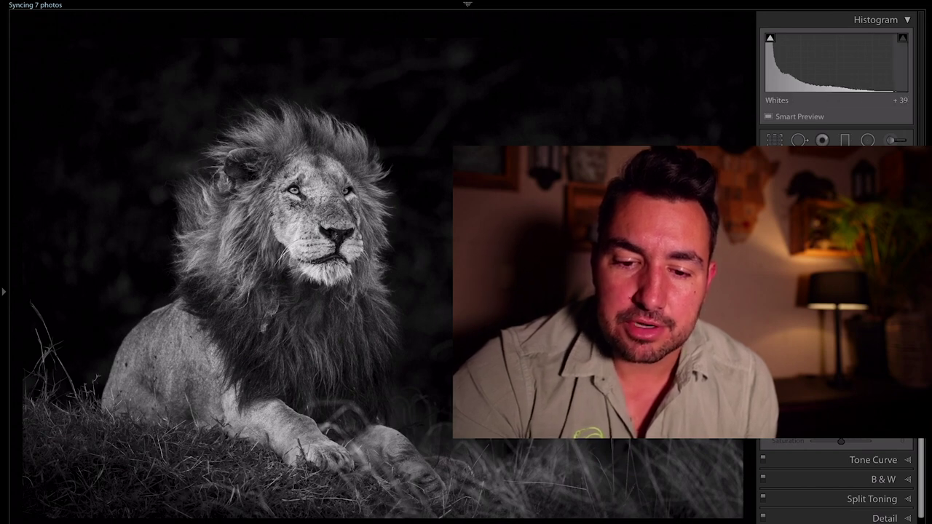
left_click_drag(871, 306, 874, 306)
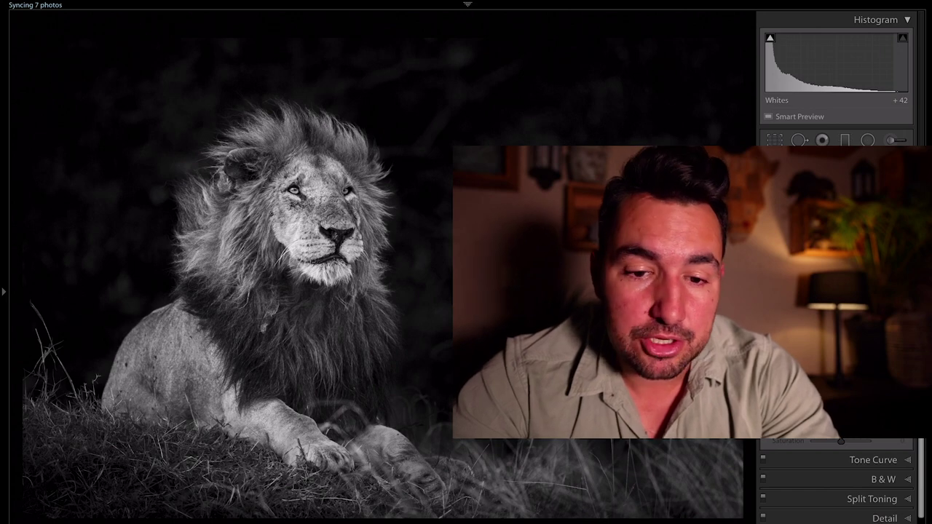
left_click(776, 140)
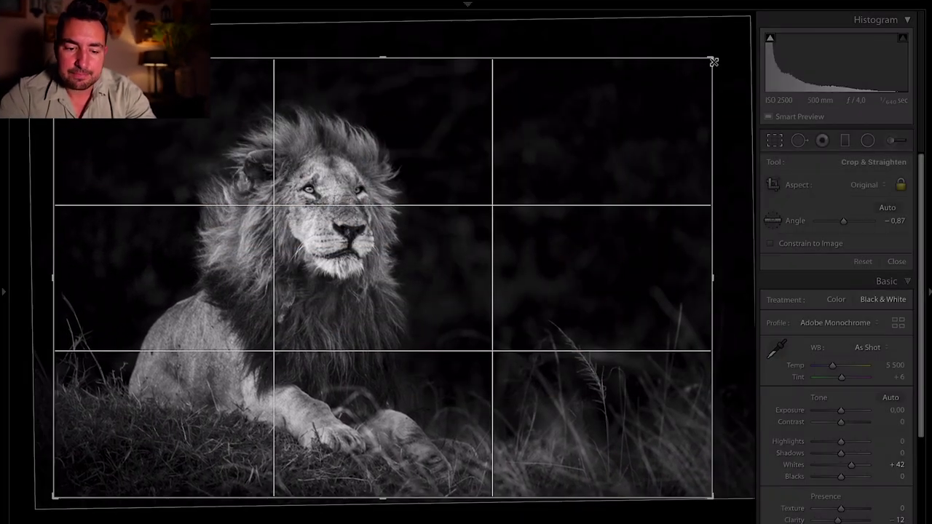
left_click(900, 261)
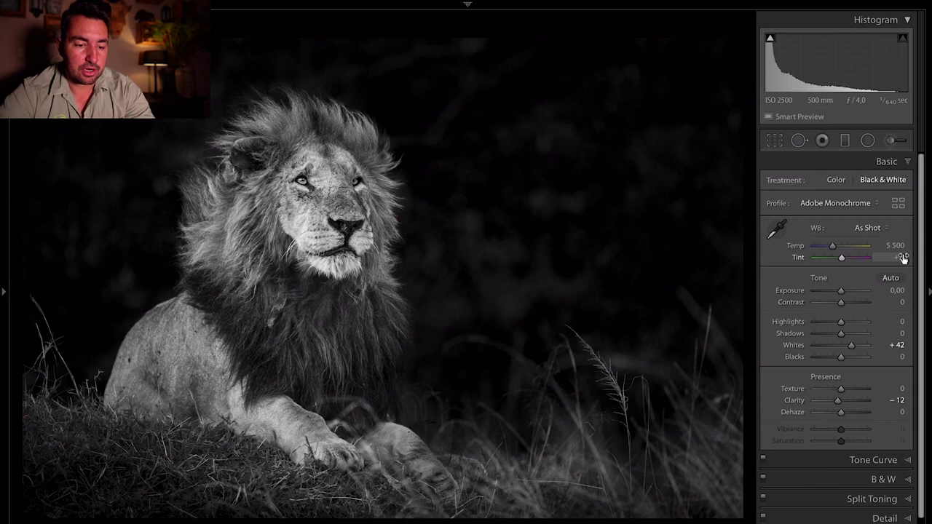
- In Grid, create a virtual copy of the edited lion photo and reselect the lion
key("g")
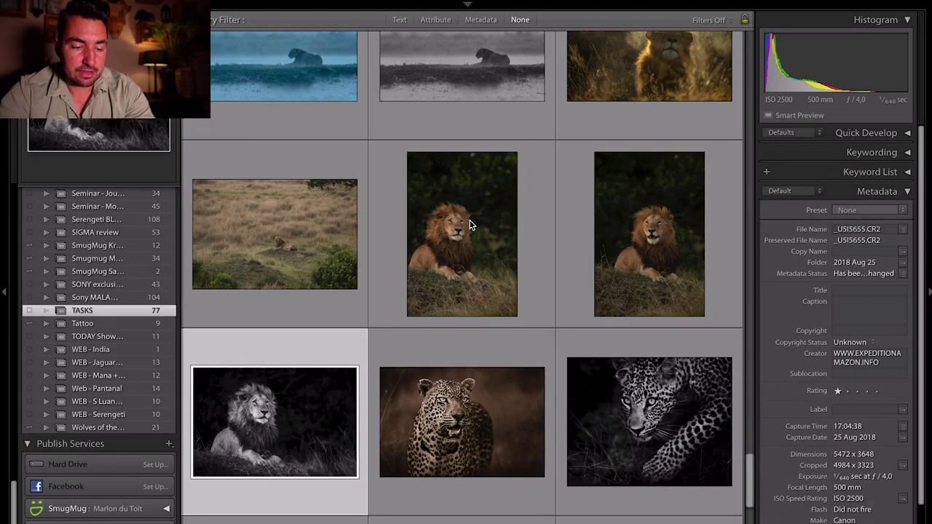
right_click(269, 408)
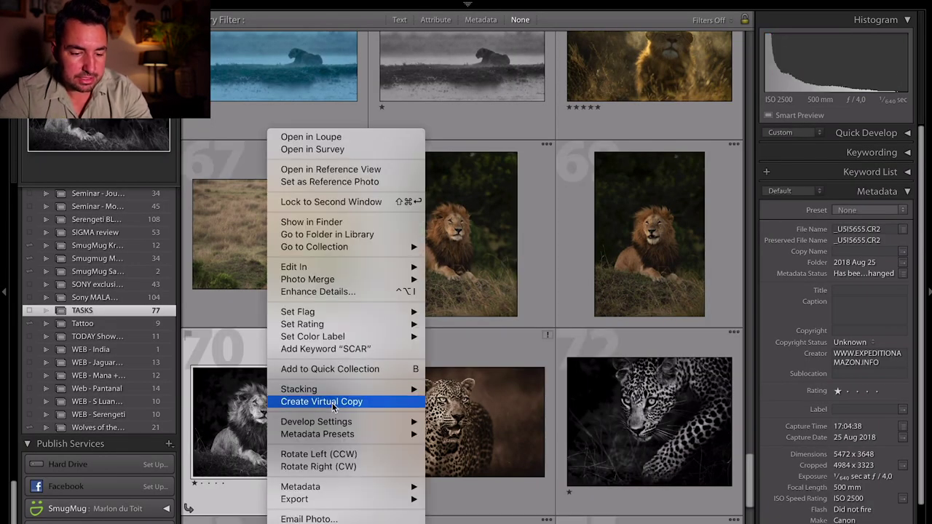
left_click(332, 404)
left_click(441, 412)
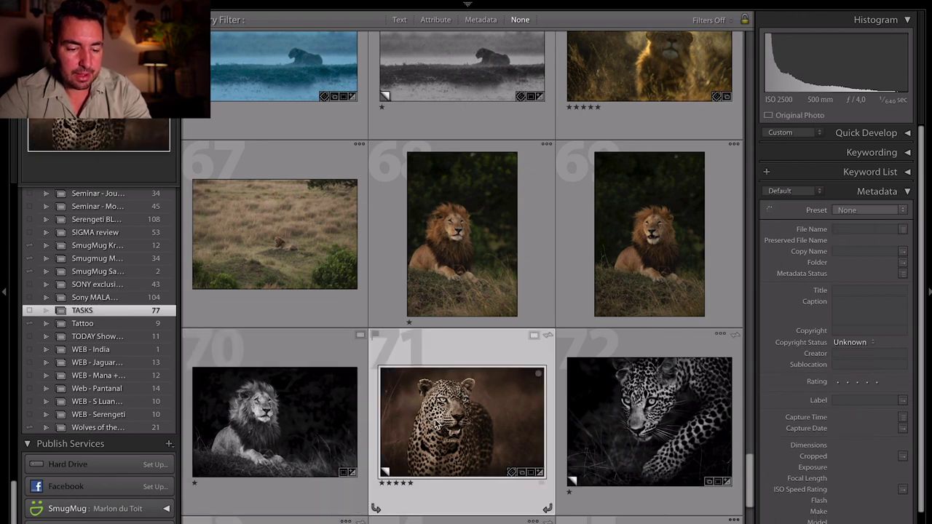
left_click(307, 430)
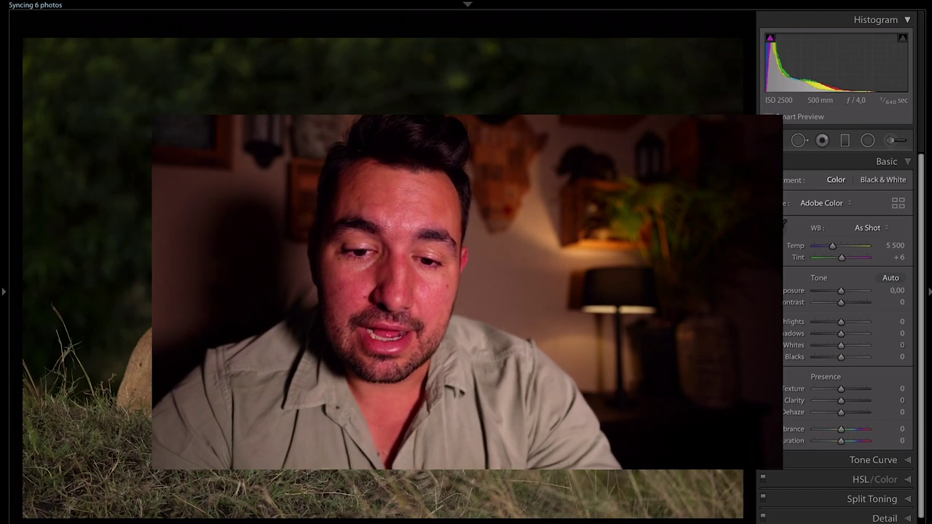
- Set the copy's treatment to Black & White, then select the lion versions and view in Loupe
left_click(890, 182)
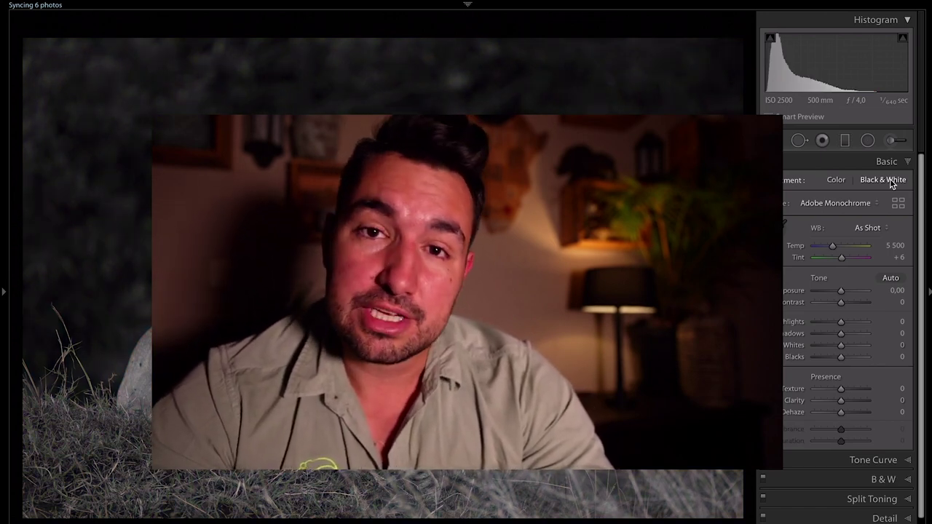
key("g")
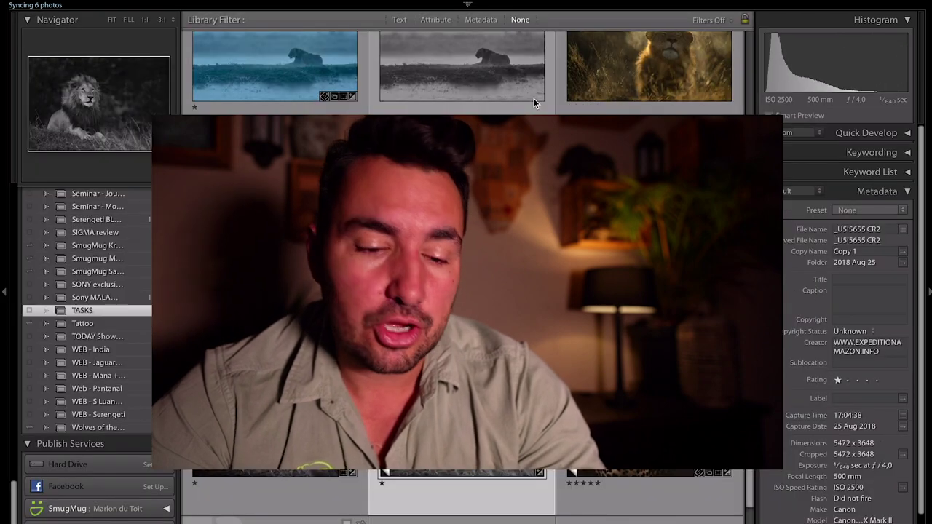
key("ctrl+a")
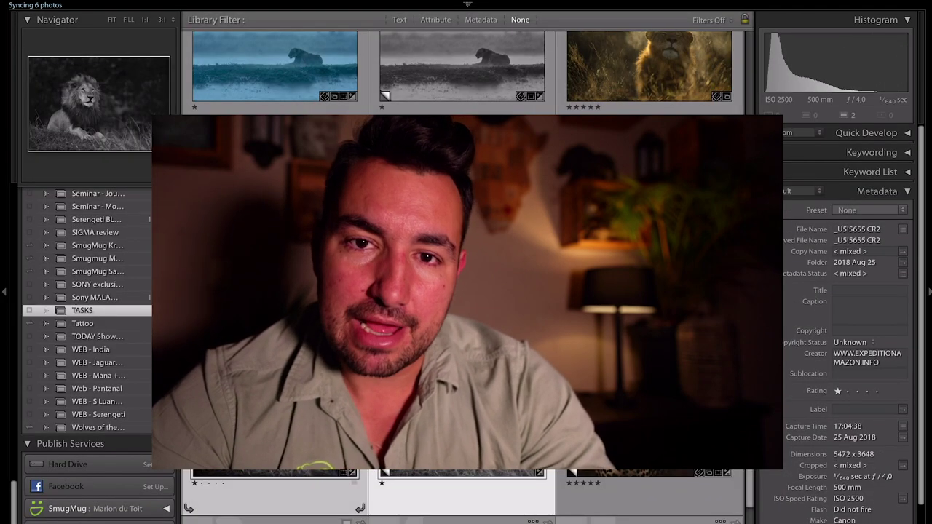
key("e")
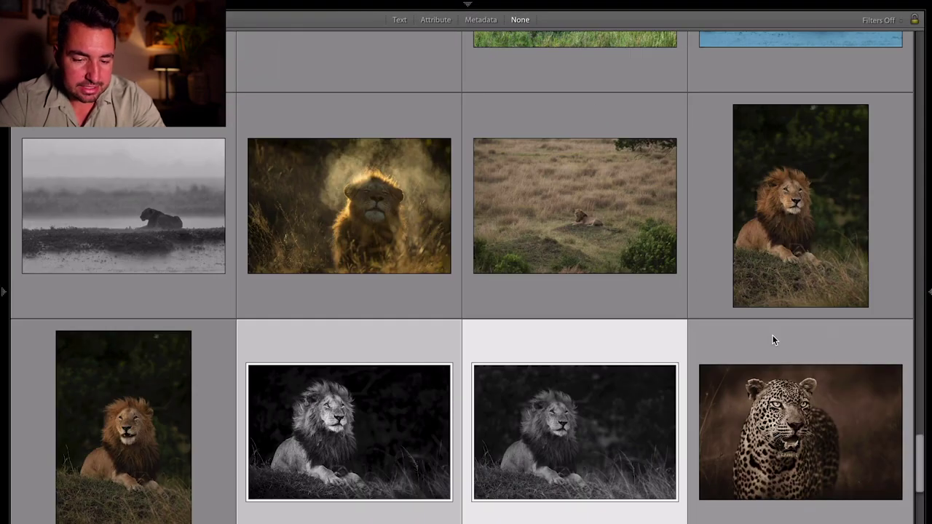
- View the plain black-and-white copy in Develop, then switch to the finished low-key edit
key("d")
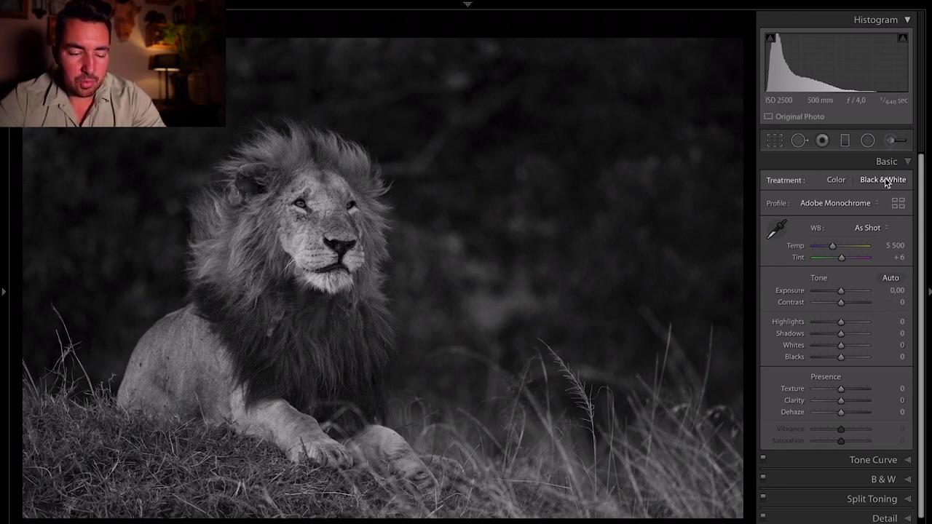
key("ctrl+shift+v")
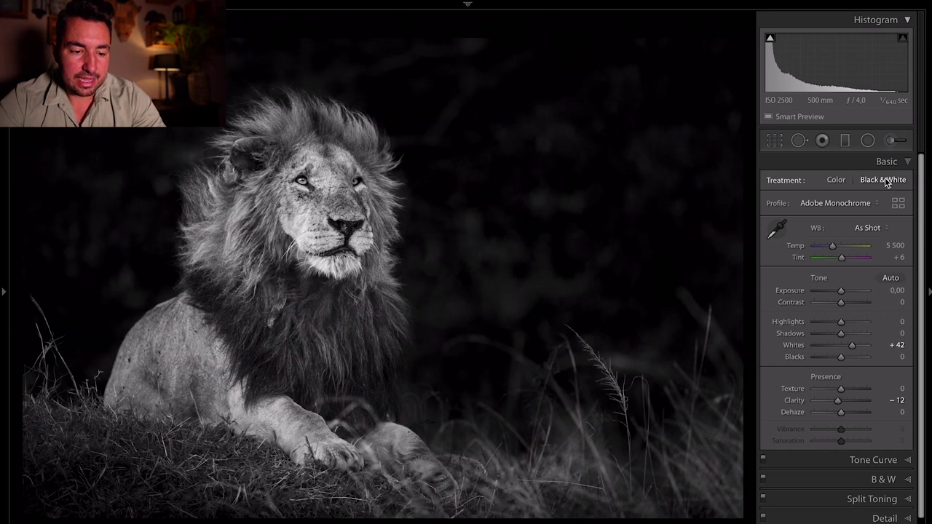